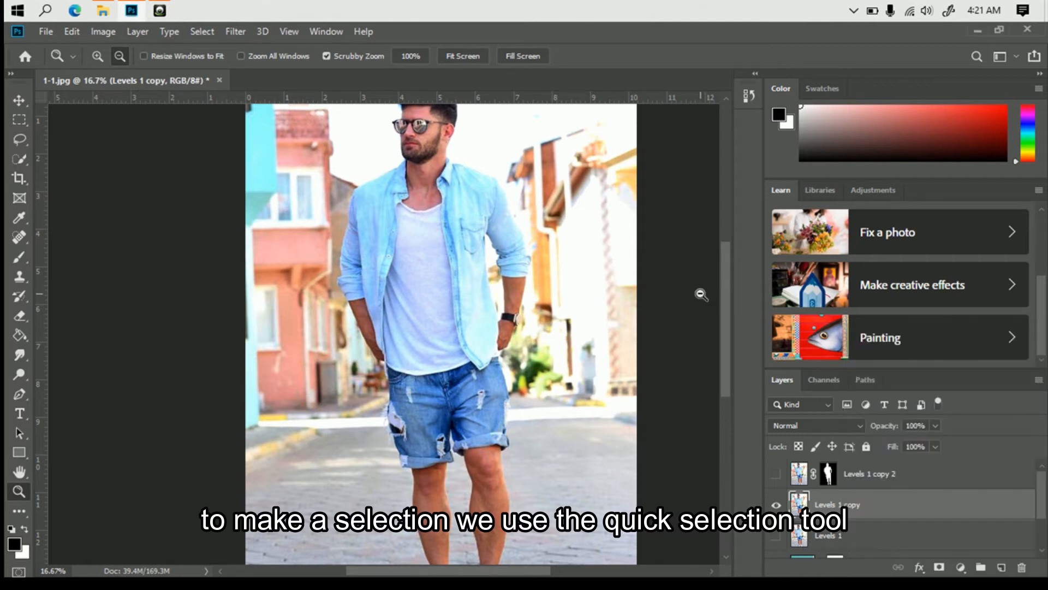
Select the man's head, T-shirt, shorts, legs and shoes with the Quick Selection tool.
scroll(722, 260, "up", 2)
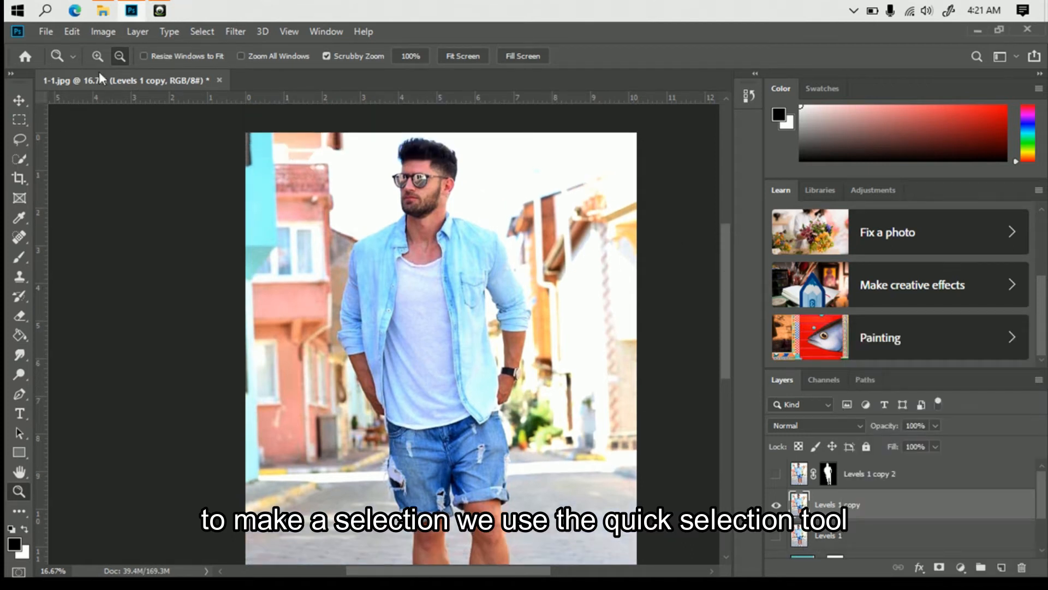
left_click(20, 159)
mouse_move(418, 155)
left_mouse_down()
mouse_move(445, 312)
mouse_move(461, 563)
left_mouse_up()
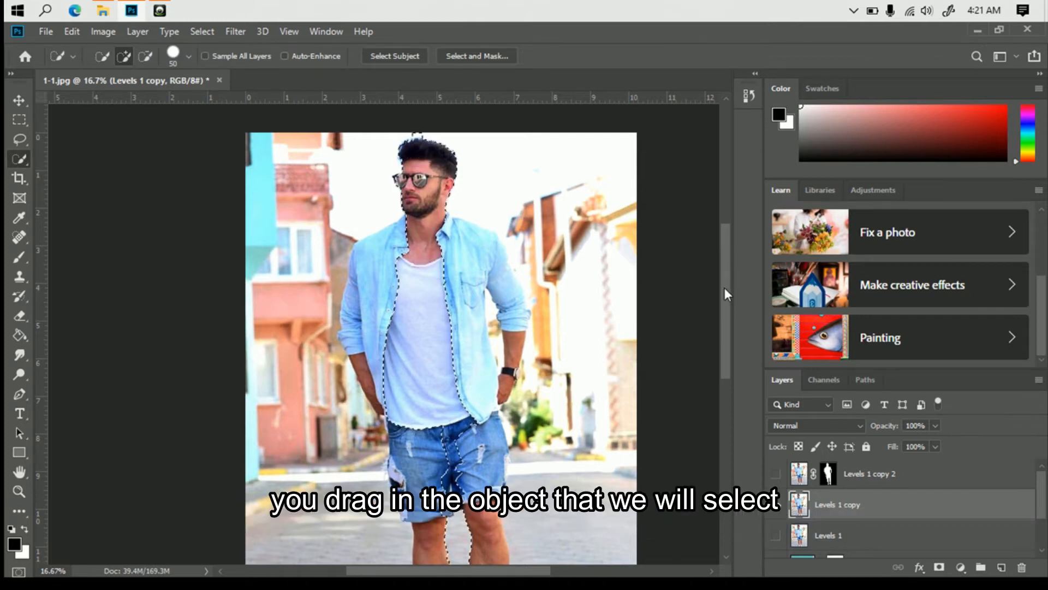
left_click_drag(723, 295, 724, 370)
mouse_move(431, 261)
left_mouse_down()
mouse_move(427, 217)
mouse_move(452, 451)
left_mouse_up()
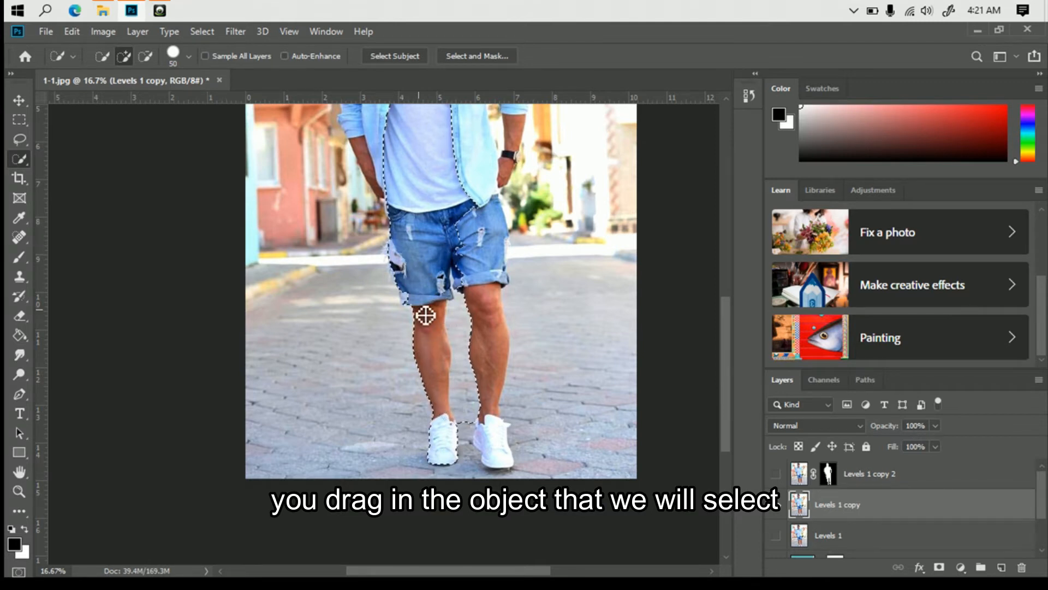
mouse_move(480, 285)
left_mouse_down()
mouse_move(484, 248)
mouse_move(471, 229)
mouse_move(493, 351)
mouse_move(484, 447)
mouse_move(517, 440)
mouse_move(500, 426)
mouse_move(509, 449)
left_mouse_up()
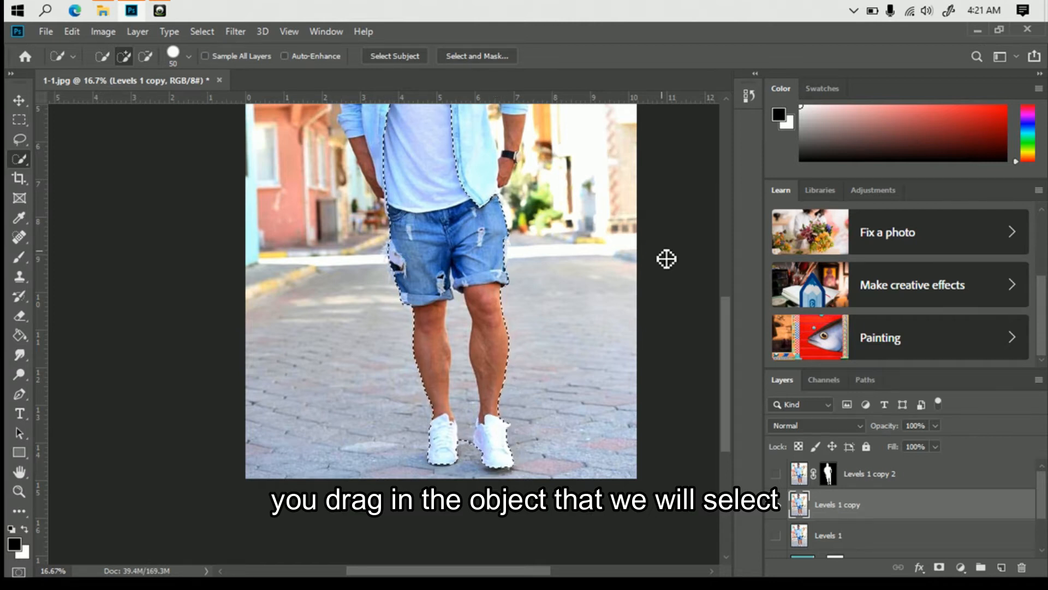
Extend the selection over the man's open blue shirt, both sleeves and arms.
left_click_drag(481, 208, 475, 164)
scroll(444, 192, "up", 5)
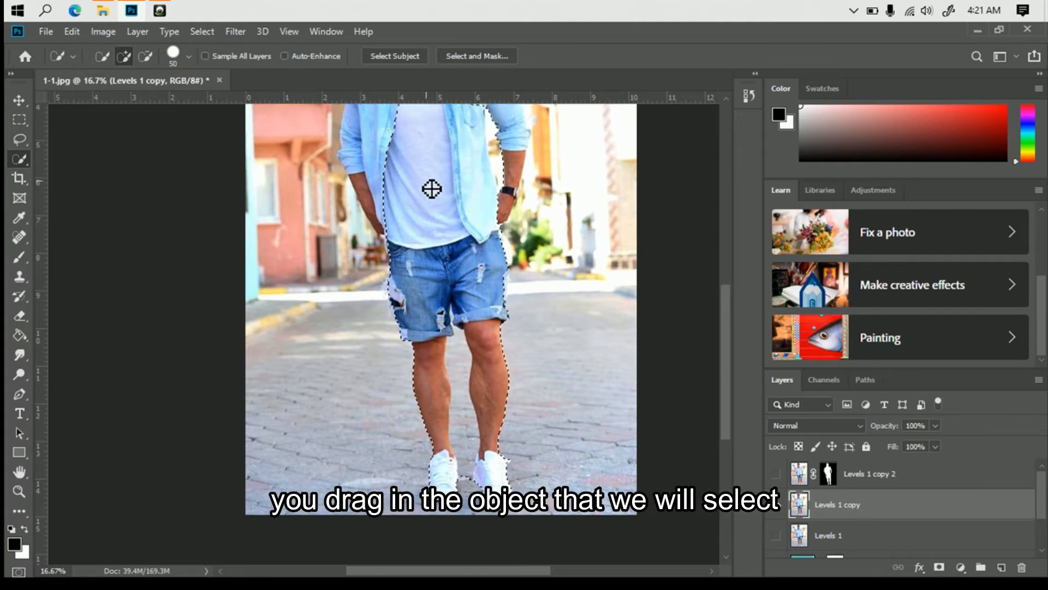
scroll(405, 248, "up", 2)
mouse_move(410, 251)
left_mouse_down()
mouse_move(385, 288)
mouse_move(368, 271)
mouse_move(360, 326)
mouse_move(387, 362)
left_mouse_up()
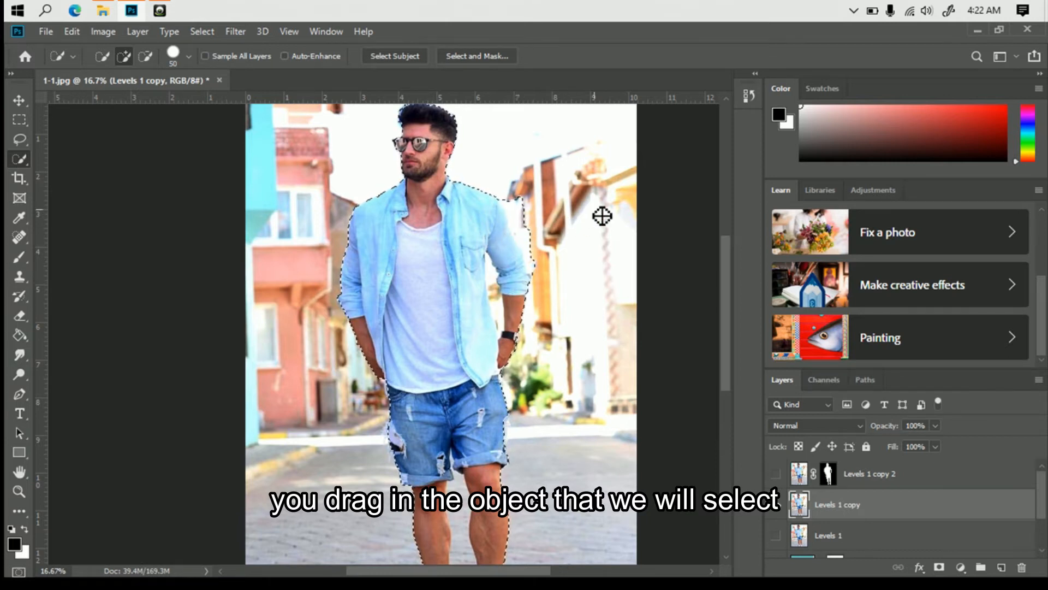
Subtract the stray background beside the sleeve at the watch-arm side and above the hair from the selection.
key("alt")
mouse_move(556, 193)
left_mouse_down()
mouse_move(524, 205)
mouse_move(542, 250)
left_mouse_up()
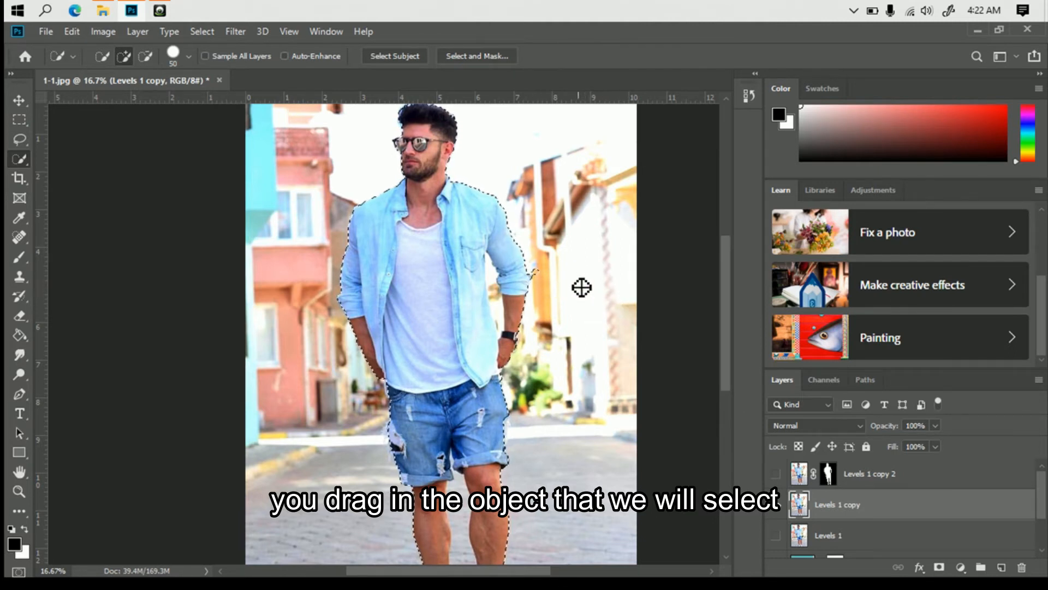
key("alt")
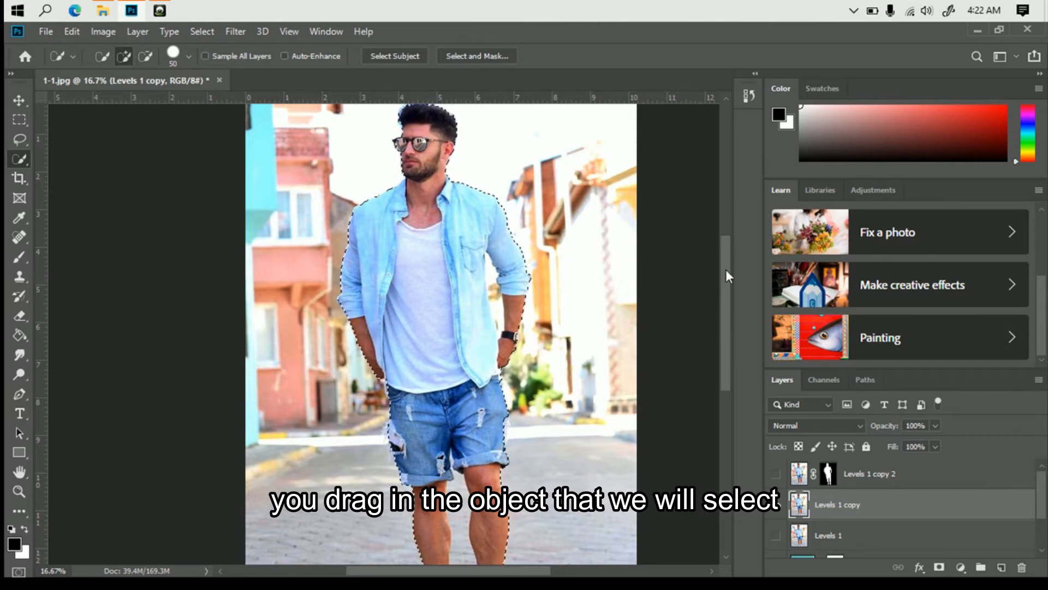
left_click_drag(725, 270, 723, 247)
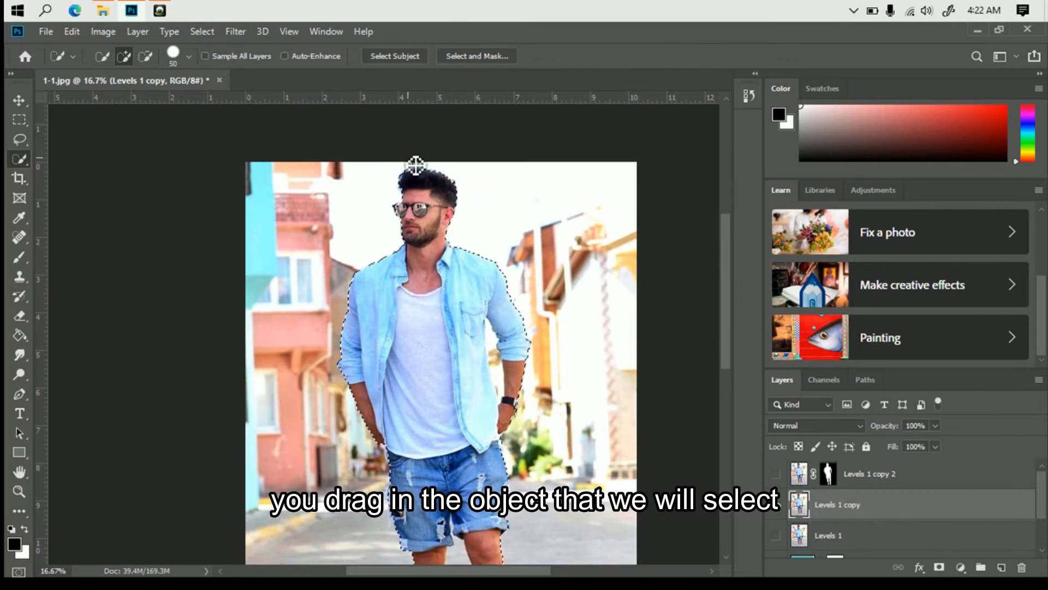
key("alt")
left_click_drag(428, 170, 416, 171)
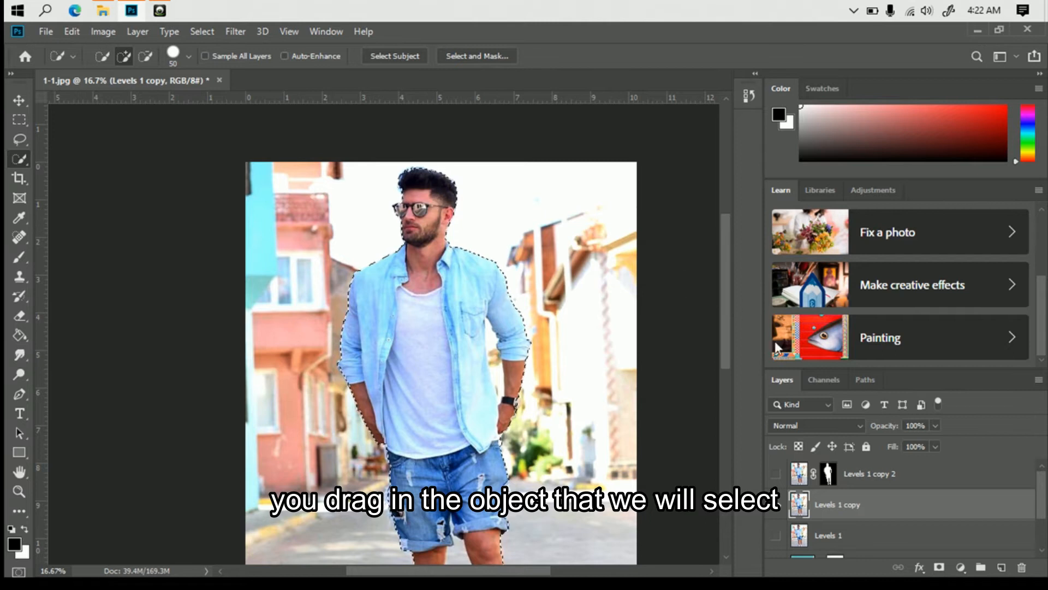
Subtract the pavement between the man's shoes, calves and knees from the selection.
left_click_drag(726, 287, 721, 375)
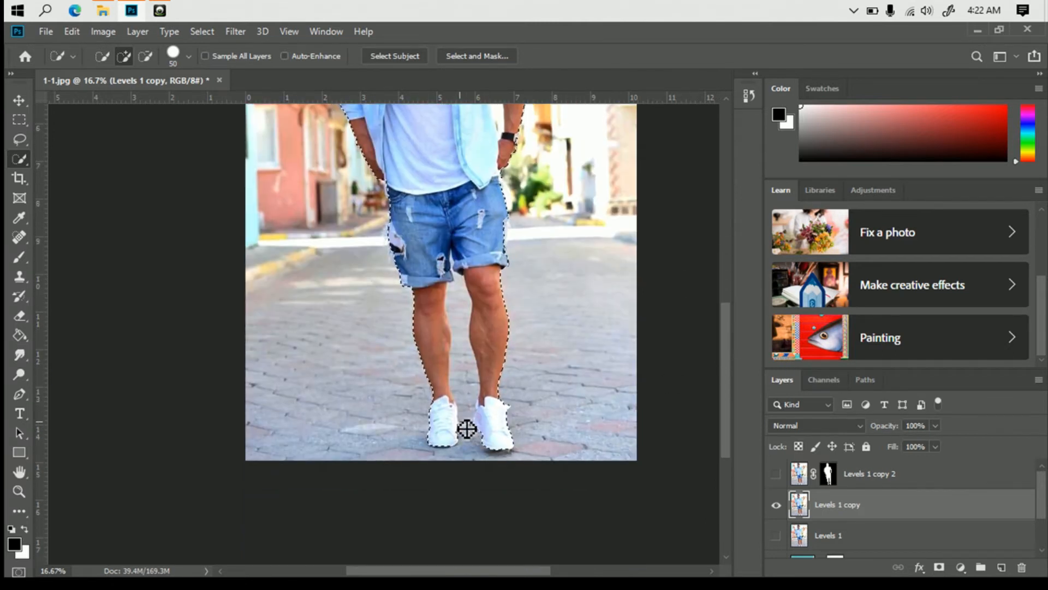
left_click_drag(475, 432, 476, 372)
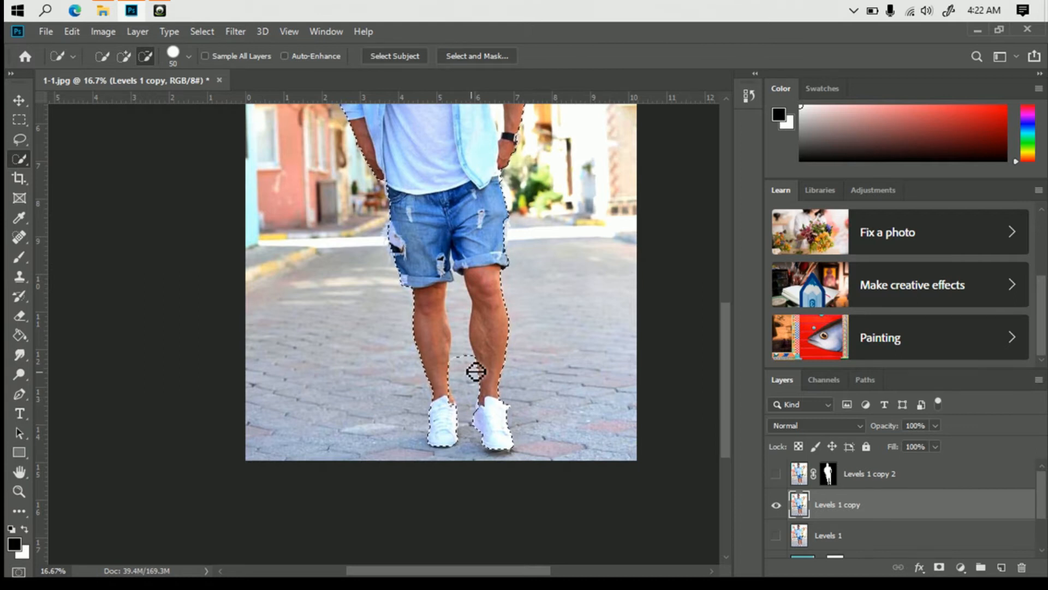
left_click_drag(466, 334, 462, 295)
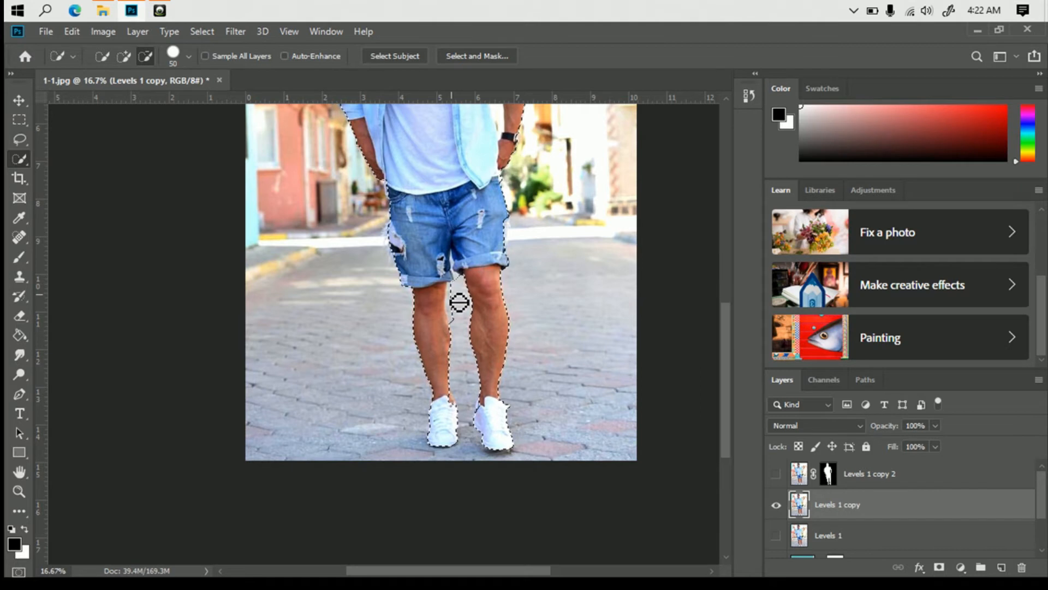
left_click_drag(459, 300, 451, 304)
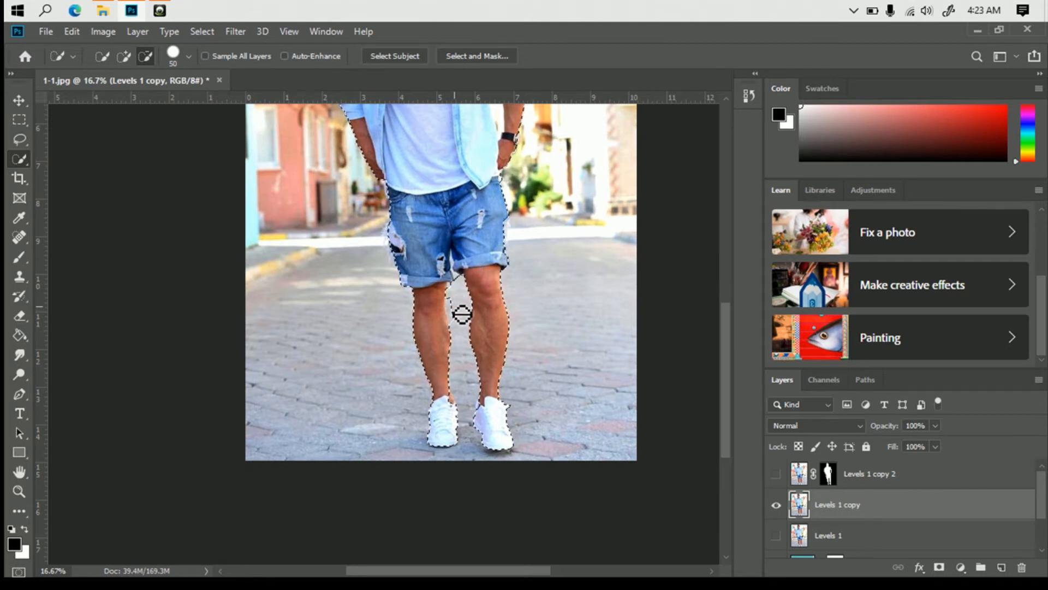
left_click_drag(458, 311, 453, 305)
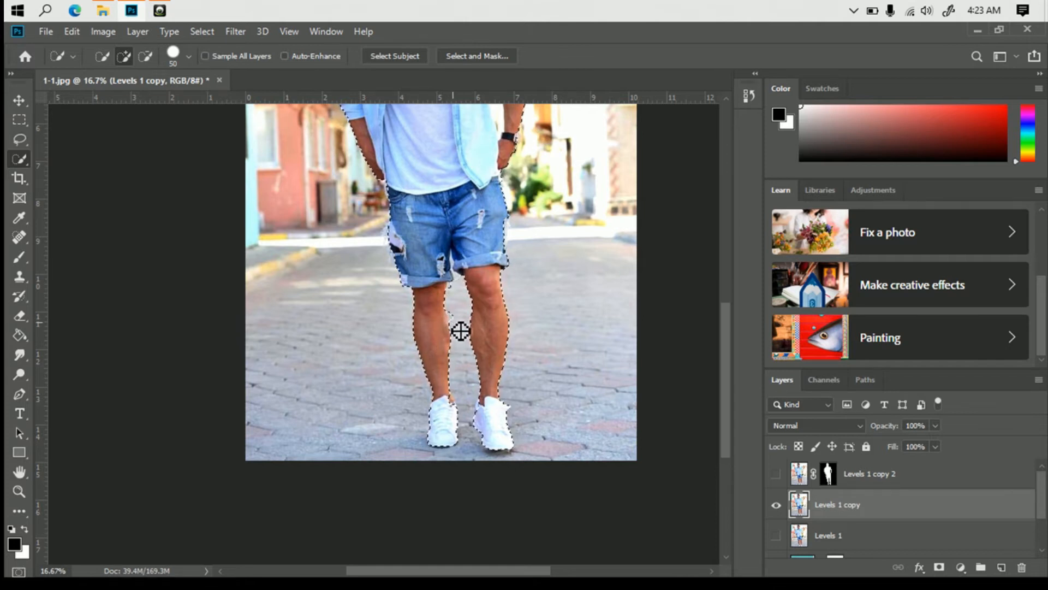
key("ctrl+d")
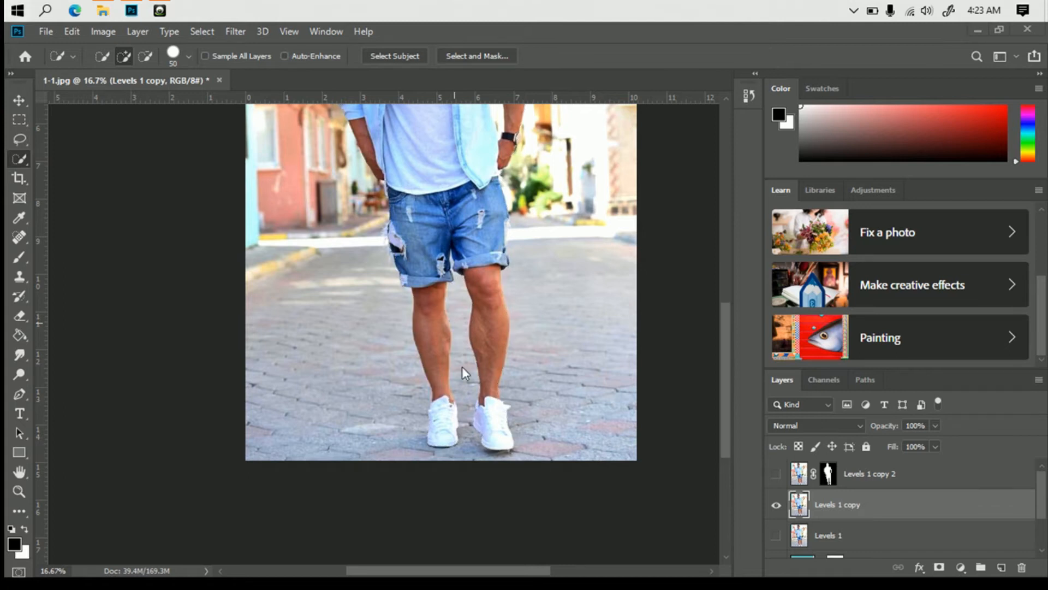
key("super")
left_click(687, 238)
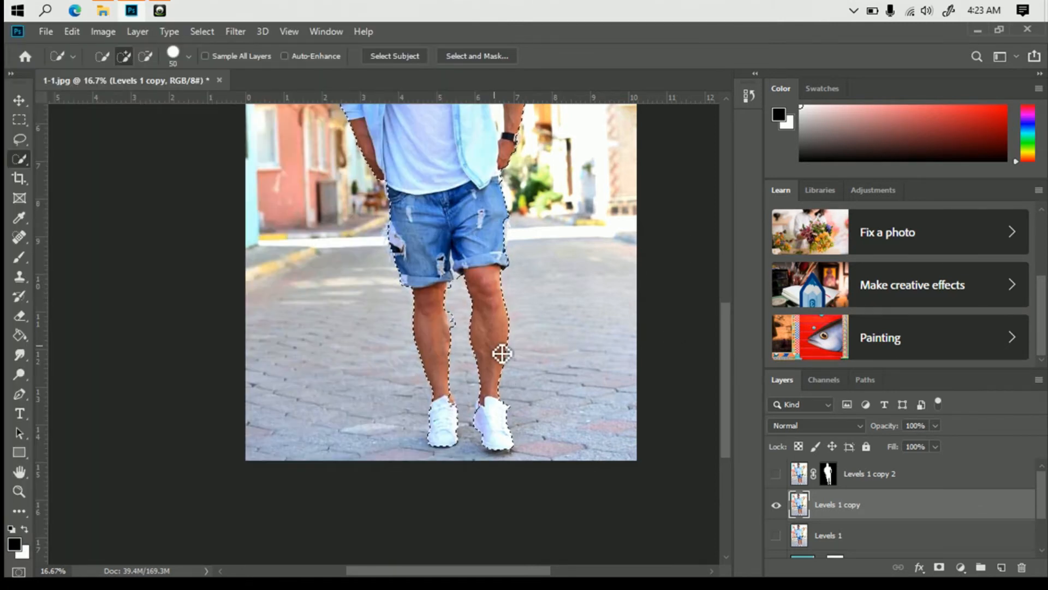
Clean up the selection edge along the inner calf by subtracting leftover pavement and adding back missing skin.
key("alt")
left_click(456, 326, "alt")
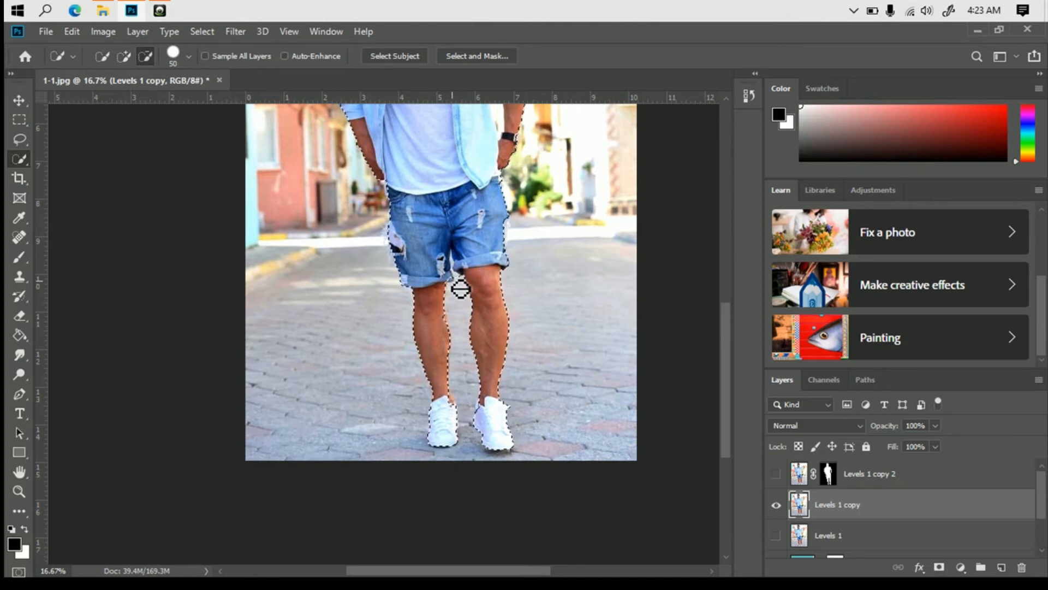
left_click(452, 330, "alt")
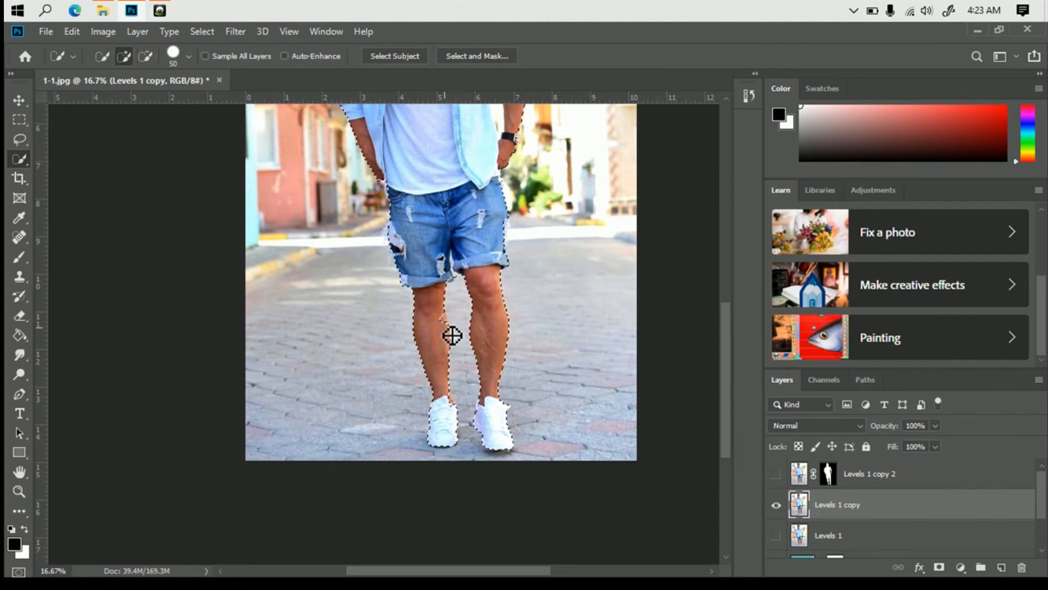
left_click(449, 331)
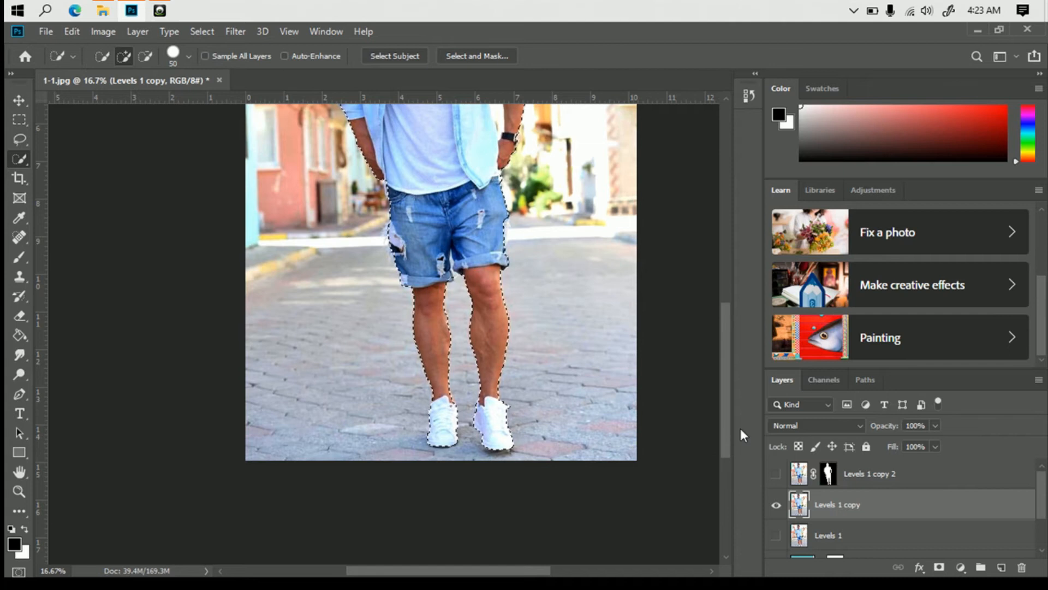
Open the selection in Select and Mask and refine the gap between the shirt and the watch arm with the Refine Edge Brush.
left_click_drag(726, 406, 725, 320)
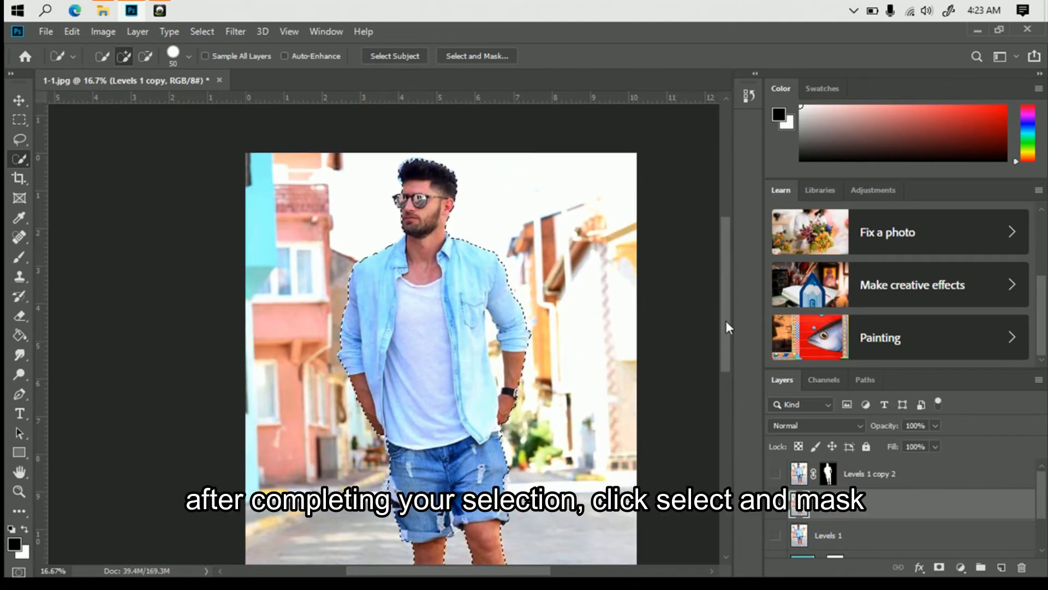
left_click(477, 56)
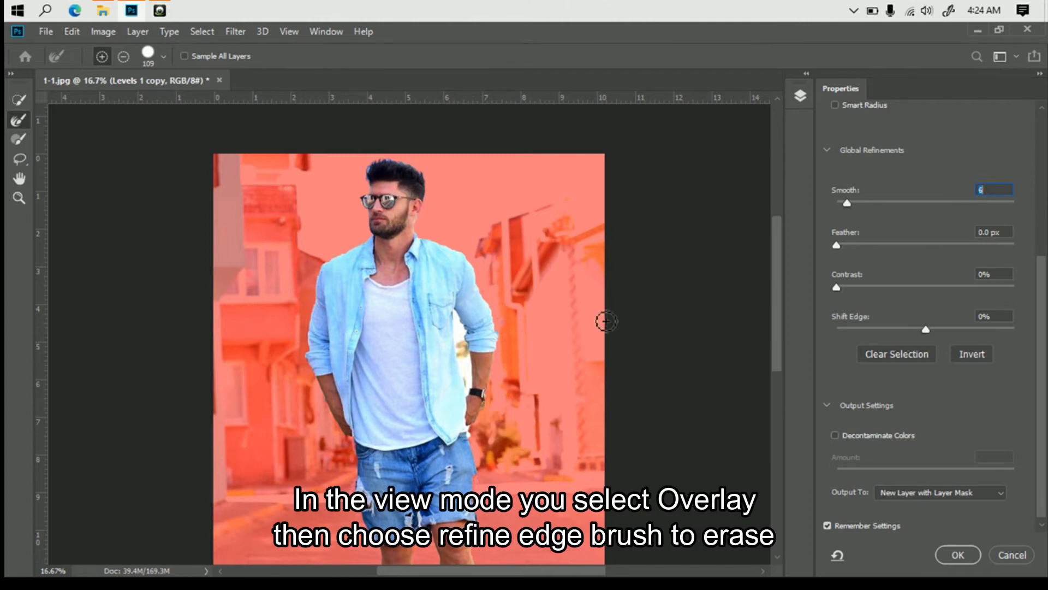
scroll(763, 311, "down", 5)
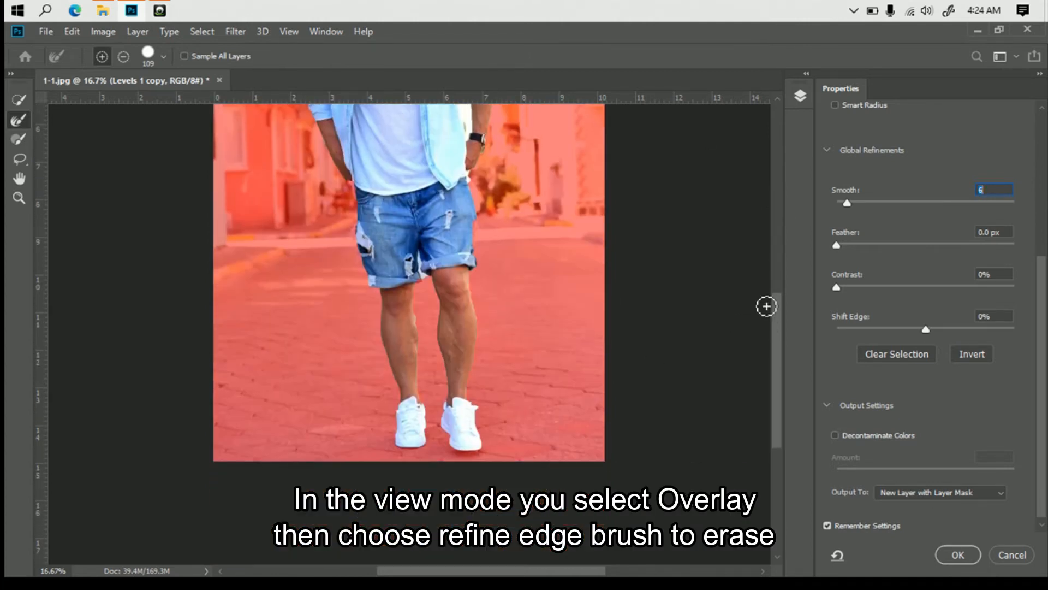
scroll(758, 231, "up", 5)
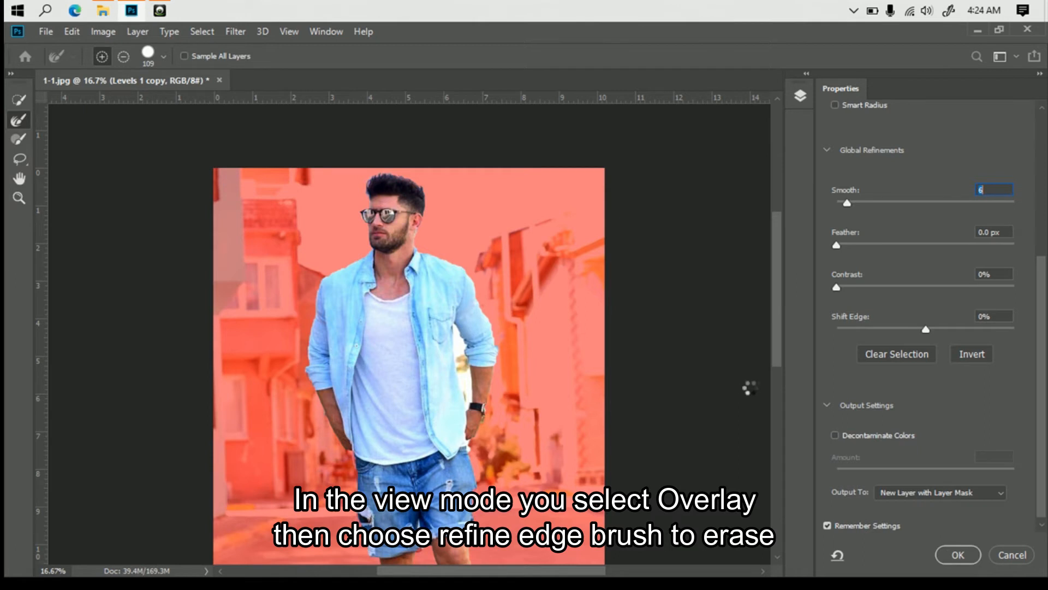
scroll(780, 331, "down", 3)
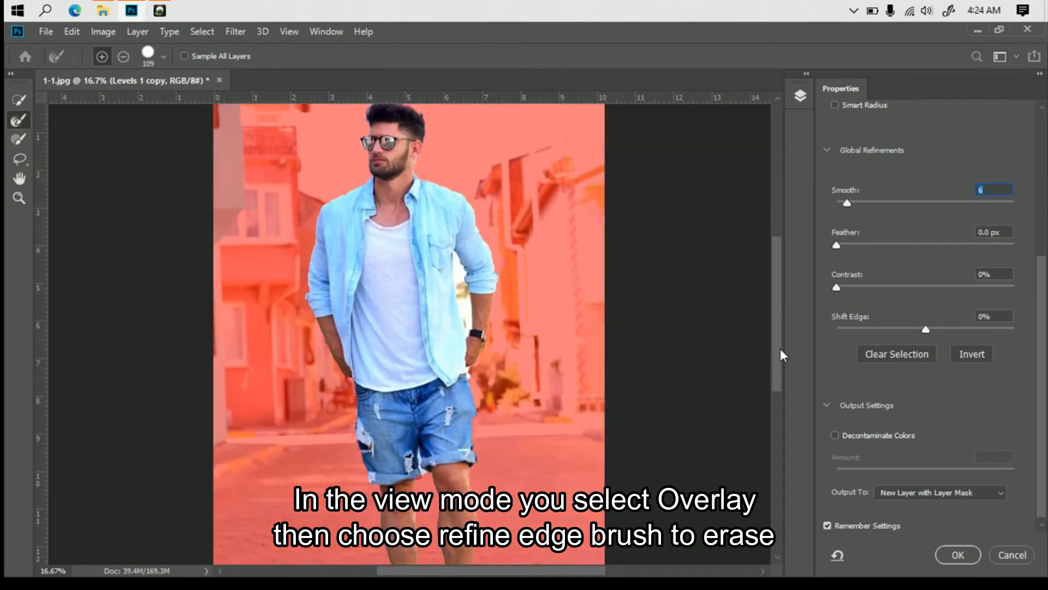
left_click_drag(459, 266, 472, 338)
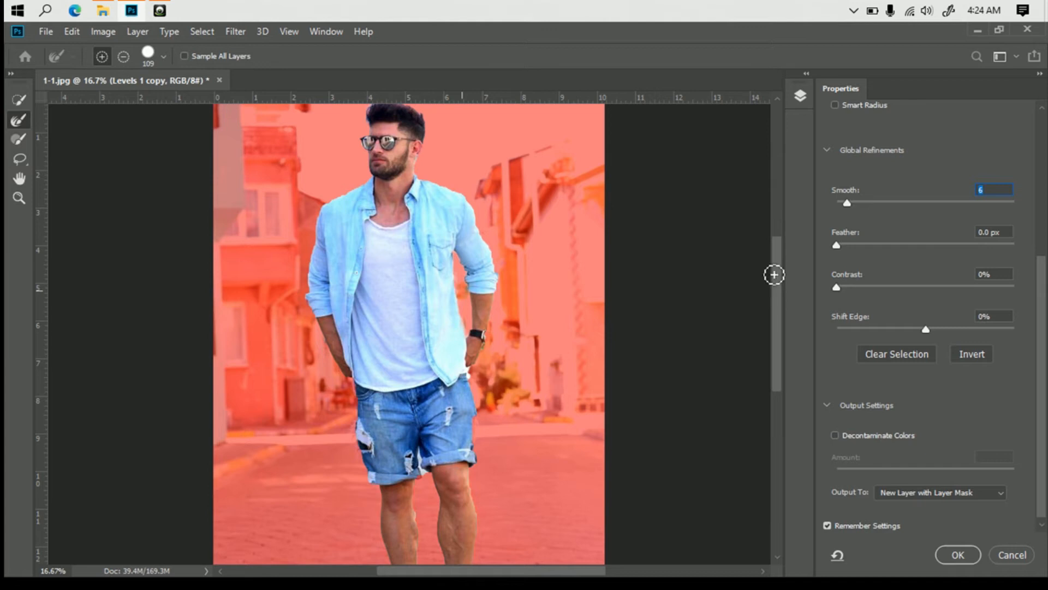
Refine the selection edge along the torn outer side and hem of the denim shorts.
scroll(778, 273, "down", 5)
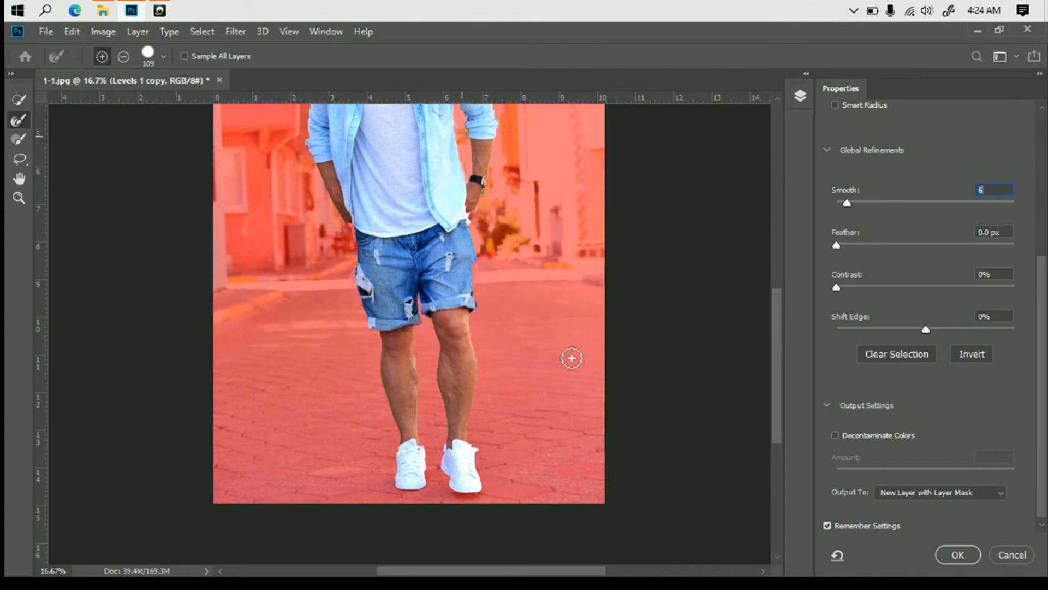
left_click_drag(365, 279, 369, 317)
left_click_drag(372, 328, 371, 336)
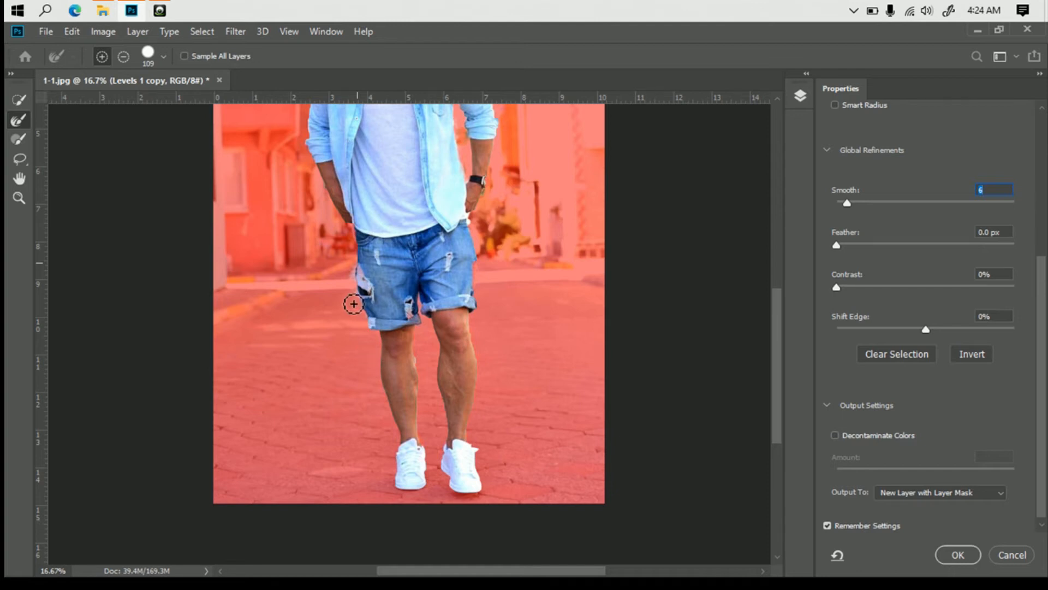
Touch up the selection edges near the watch hand and beside the face with the Refine Edge Brush.
left_click(473, 223)
left_click_drag(774, 307, 774, 286)
left_click(482, 282)
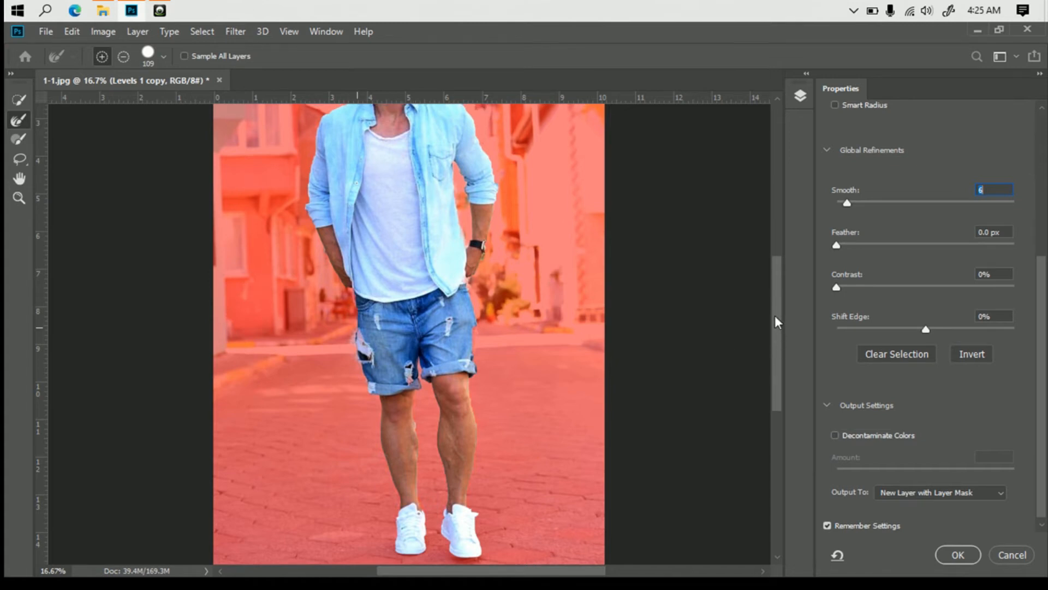
left_click_drag(778, 338, 777, 293)
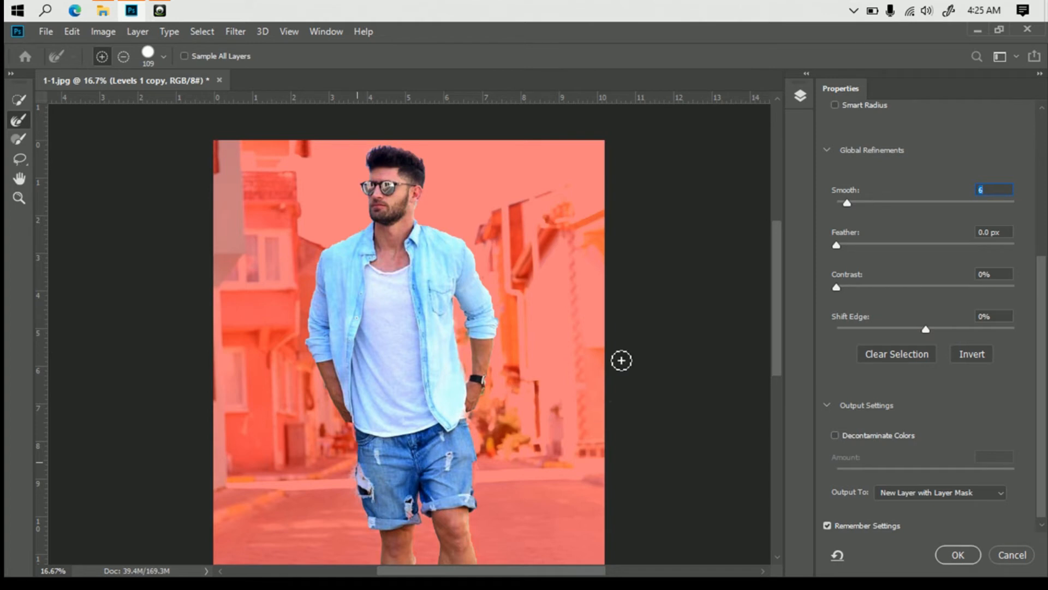
left_click(362, 200)
Set Smooth to 10, enable Decontaminate Colors, and output the selection to a new layer with layer mask.
scroll(896, 470, "down", 1)
left_click(843, 433)
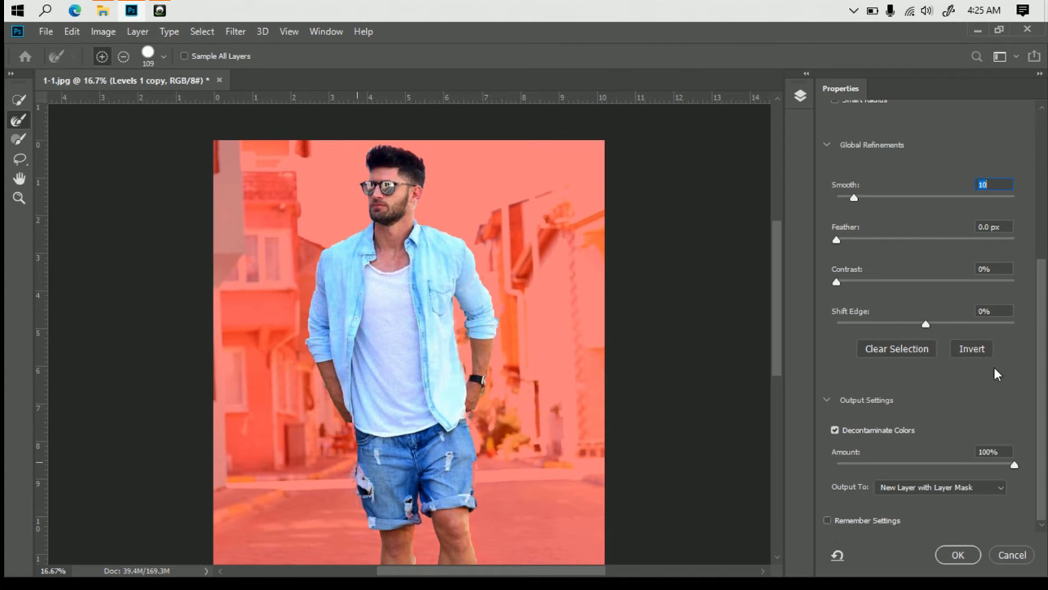
left_click_drag(776, 258, 777, 344)
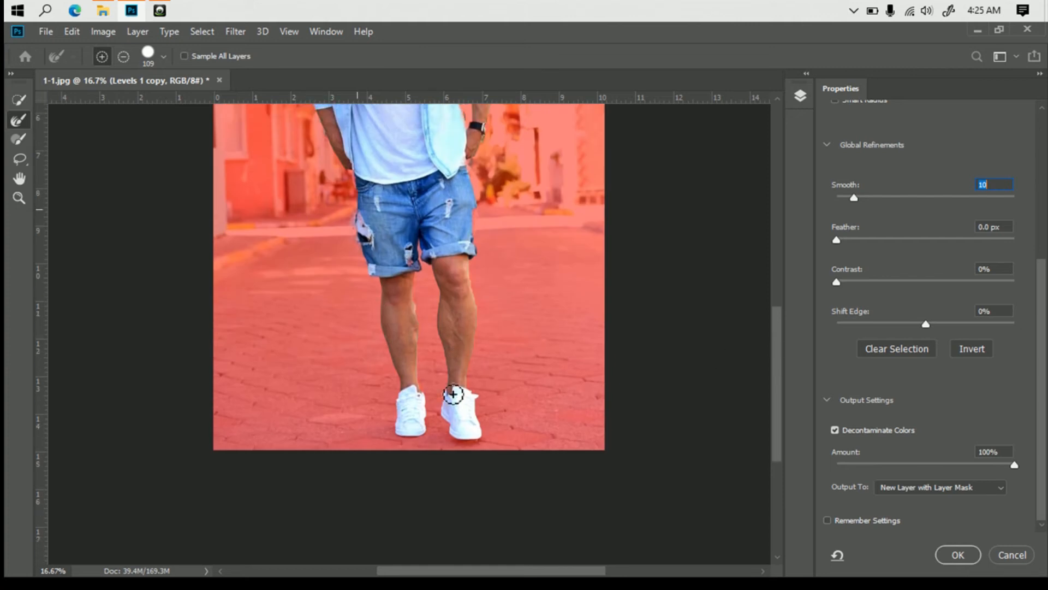
left_click(953, 555)
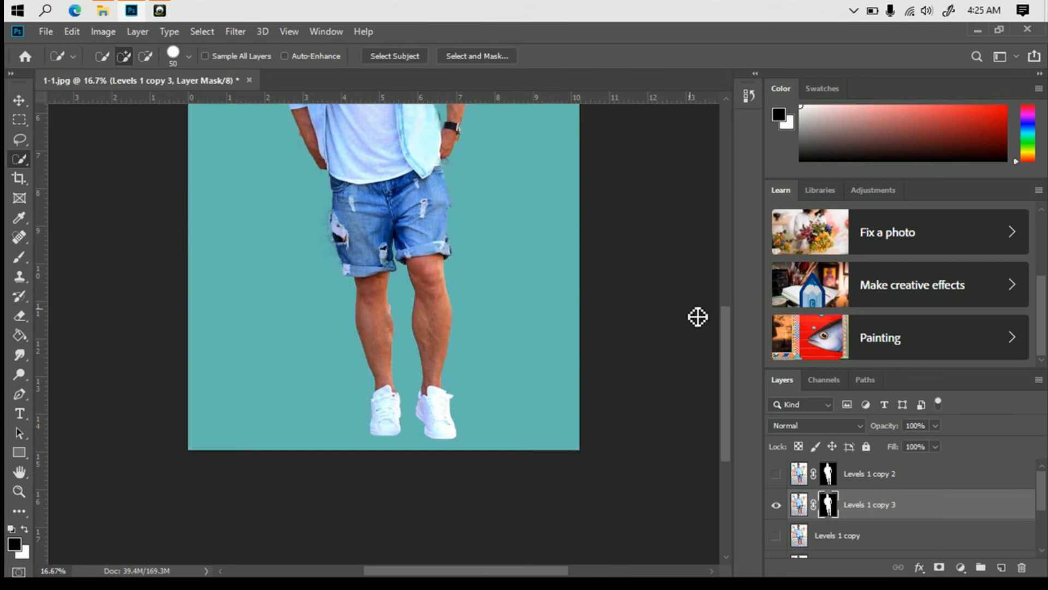
Display the layer mask of Levels 1 copy 3 on its own and choose the soft round brush.
left_click_drag(732, 354, 726, 265)
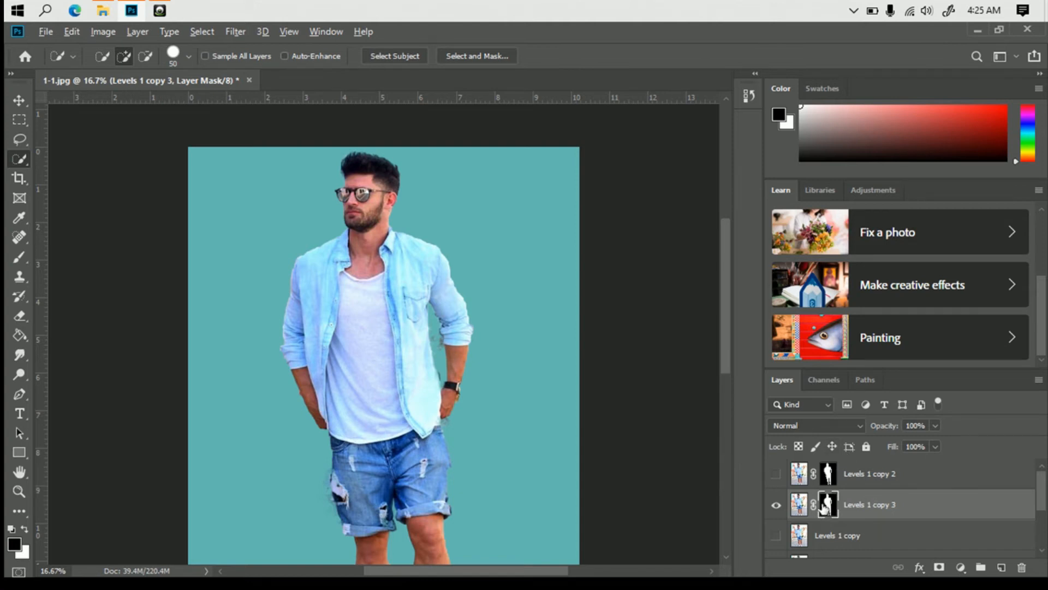
left_click(825, 508, "alt")
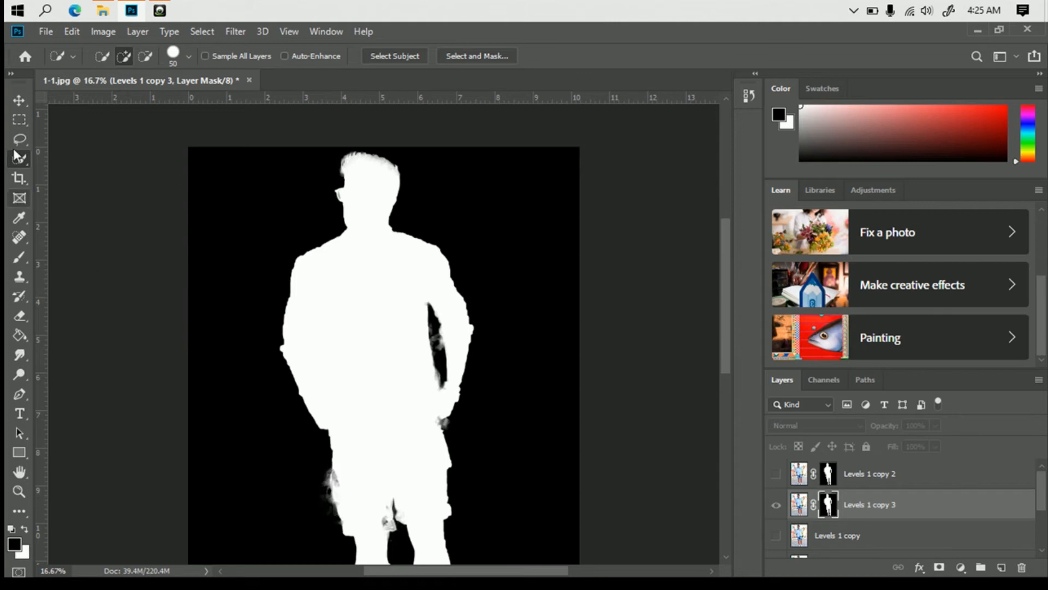
left_click(24, 265)
left_click(115, 56)
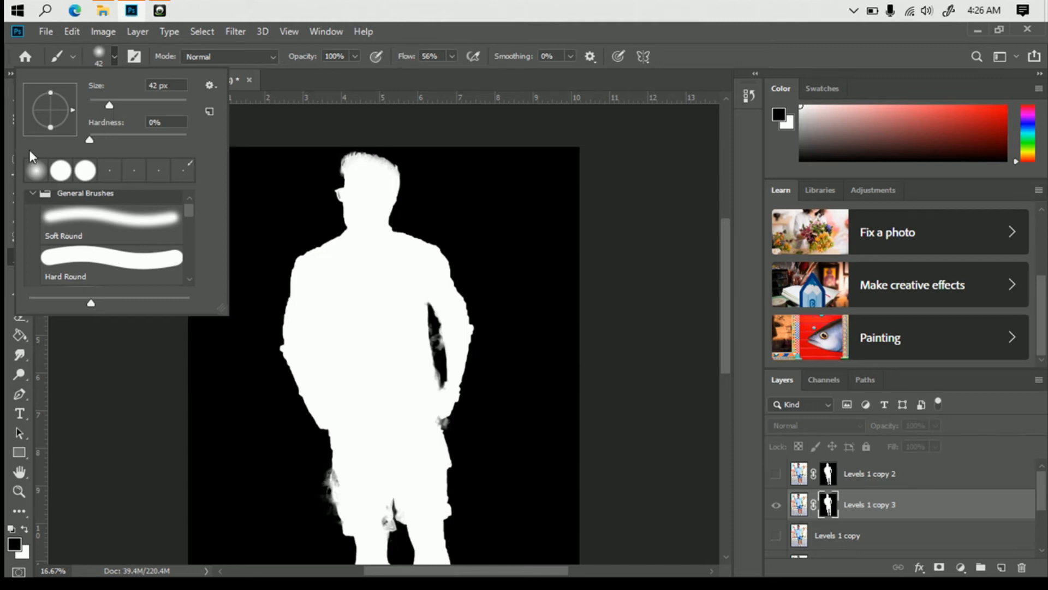
left_click(36, 171)
Paint black in Overlay mode with the soft 165 px brush over the mask's grey areas in the arm gap, by the watch hand and along the shorts.
right_click(458, 187)
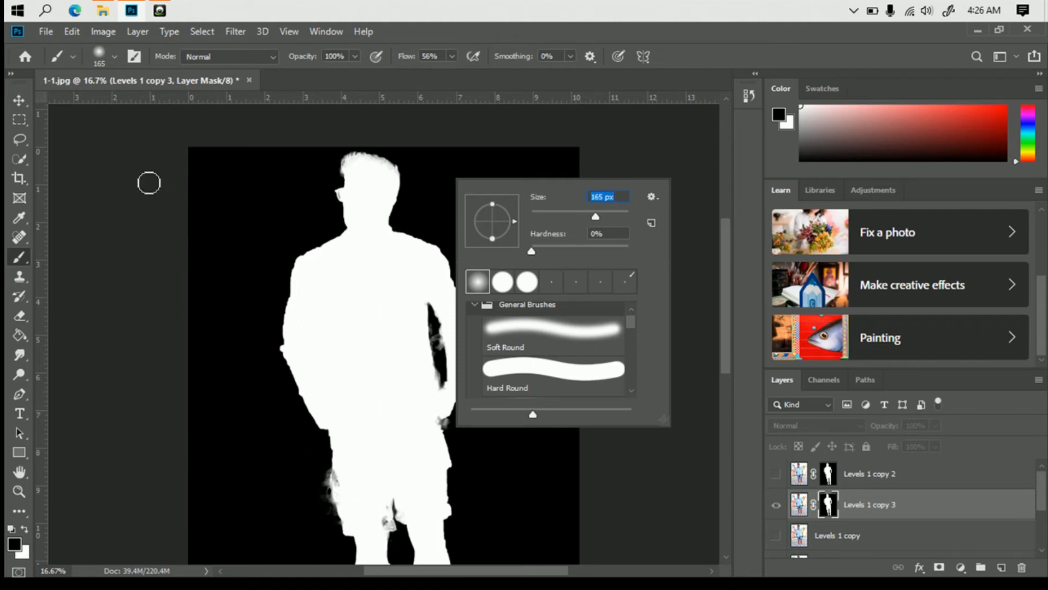
left_click(240, 57)
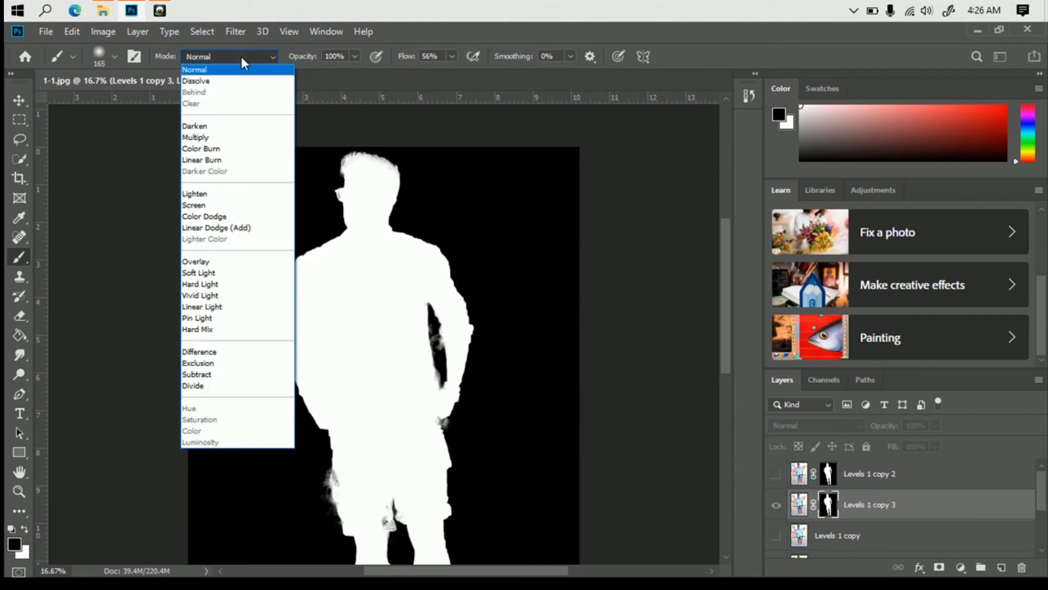
left_click(228, 263)
mouse_move(430, 348)
left_mouse_down()
mouse_move(445, 325)
mouse_move(433, 299)
mouse_move(437, 367)
mouse_move(443, 324)
left_mouse_up()
left_click_drag(457, 416, 452, 425)
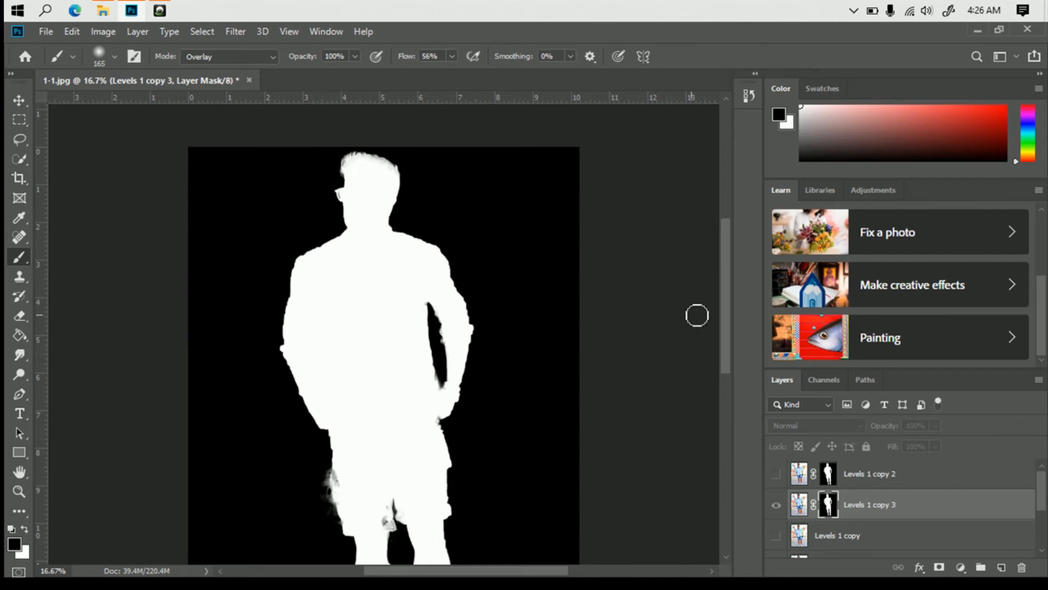
scroll(727, 296, "down", 3)
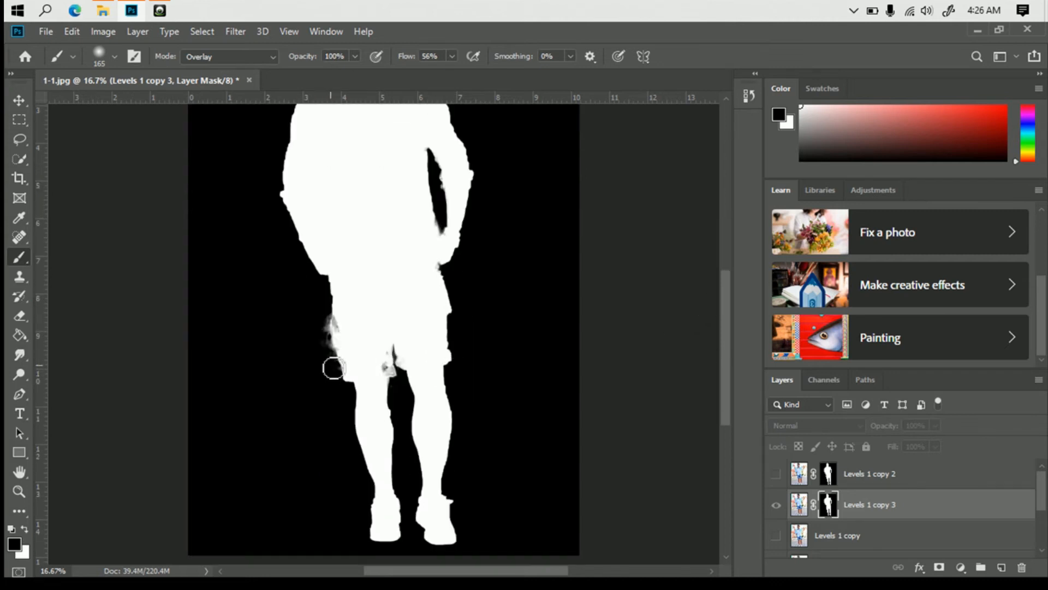
mouse_move(394, 363)
left_mouse_down()
mouse_move(398, 346)
mouse_move(400, 375)
left_mouse_up()
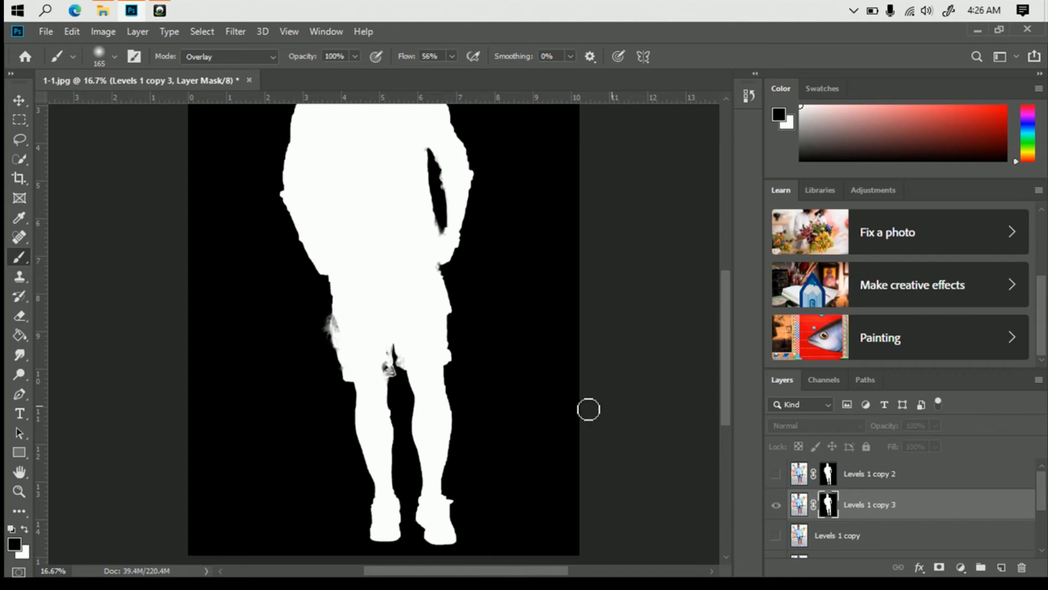
Paint white in Overlay mode over the remaining grey patches inside the shorts' torn side and inner hem on the mask.
scroll(557, 400, "up", 2)
scroll(552, 394, "up", 1)
scroll(546, 389, "up", 1)
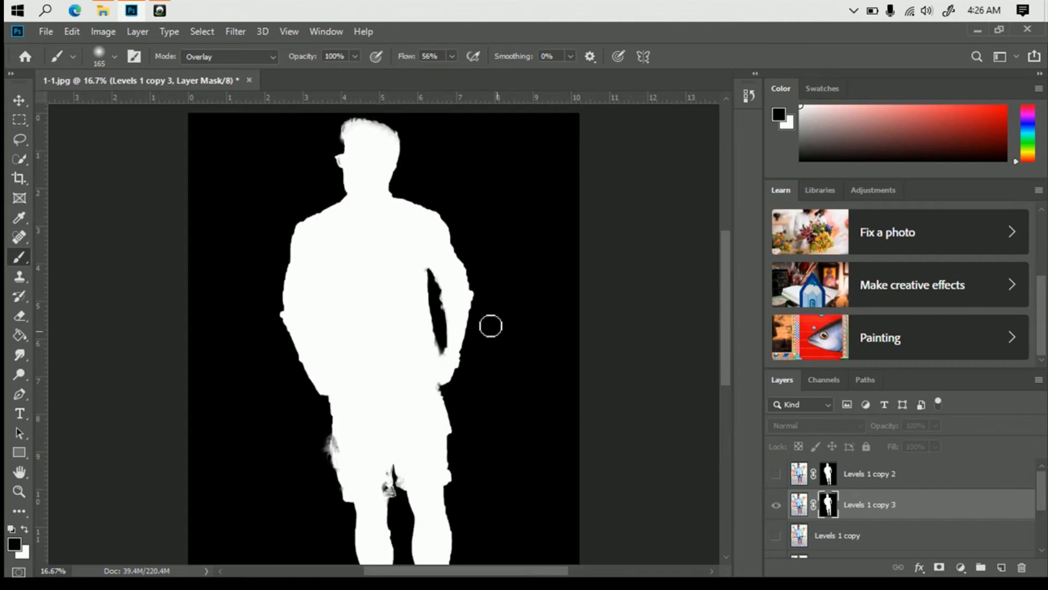
left_click(24, 528)
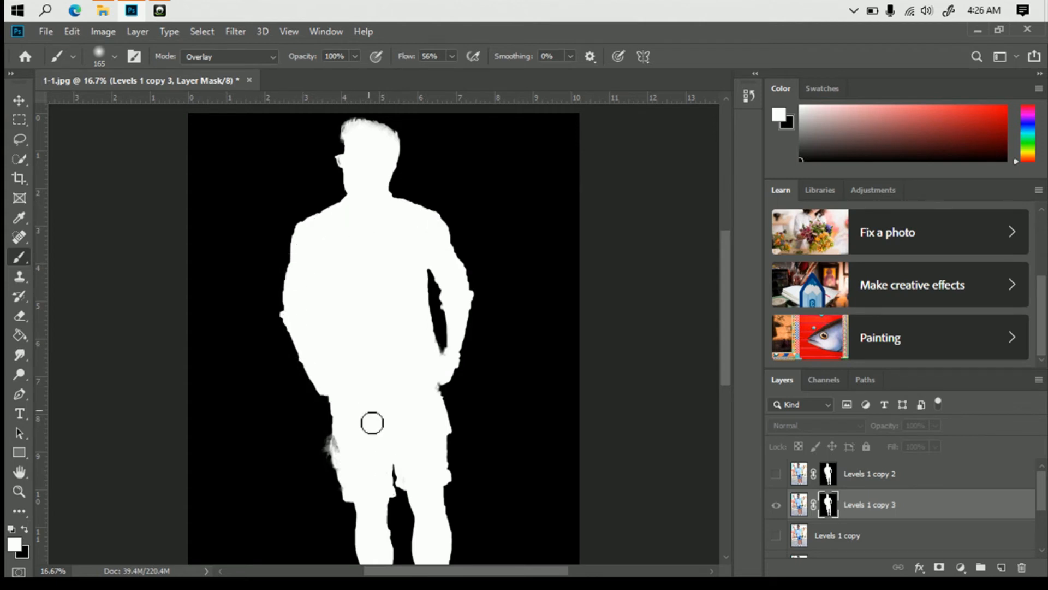
mouse_move(338, 443)
left_mouse_down()
mouse_move(351, 468)
mouse_move(341, 470)
left_mouse_up()
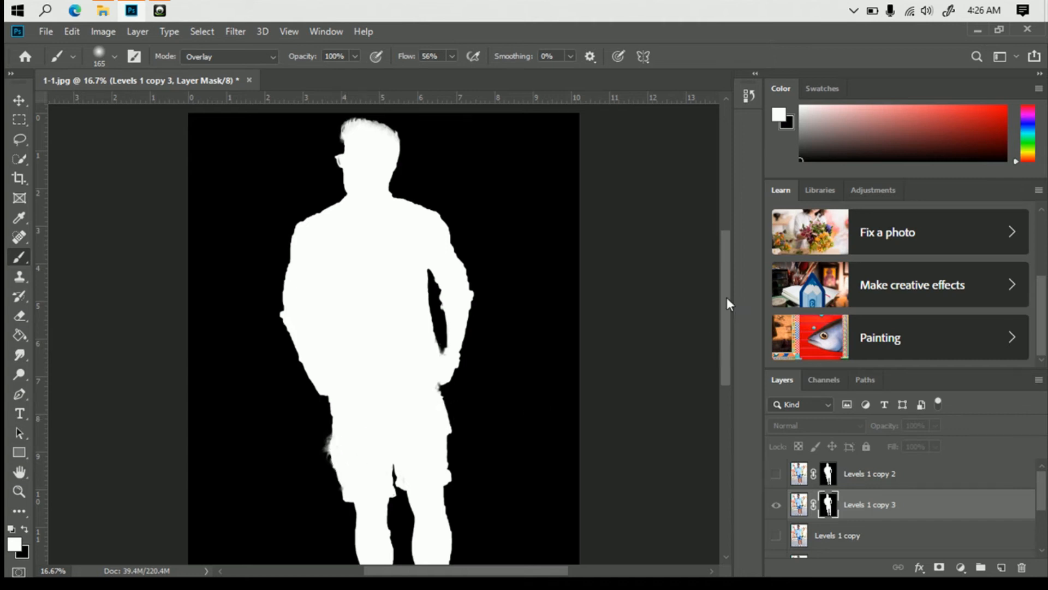
left_click_drag(728, 300, 732, 363)
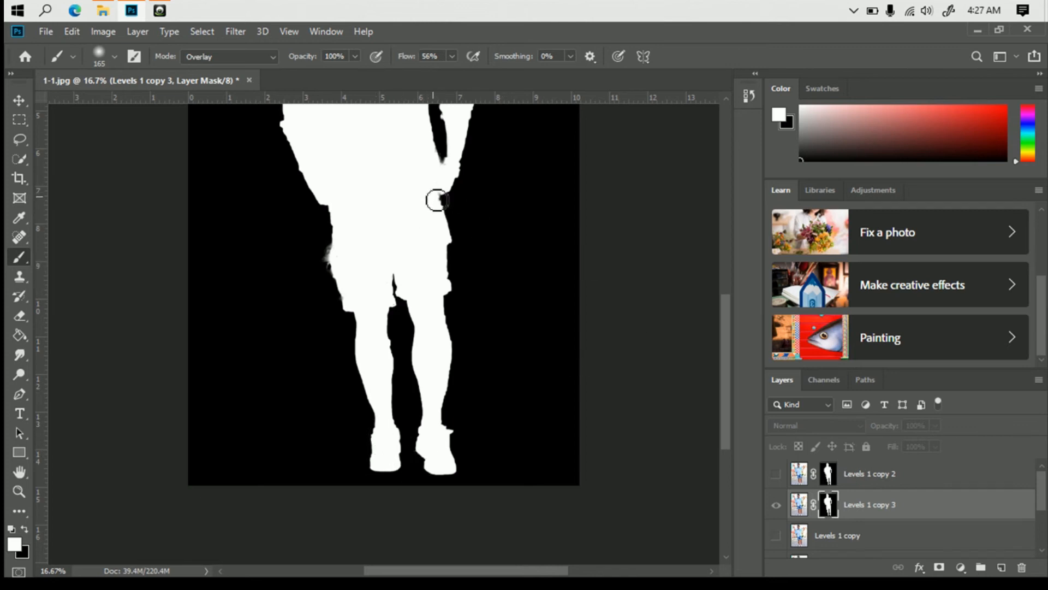
left_click_drag(731, 326, 732, 262)
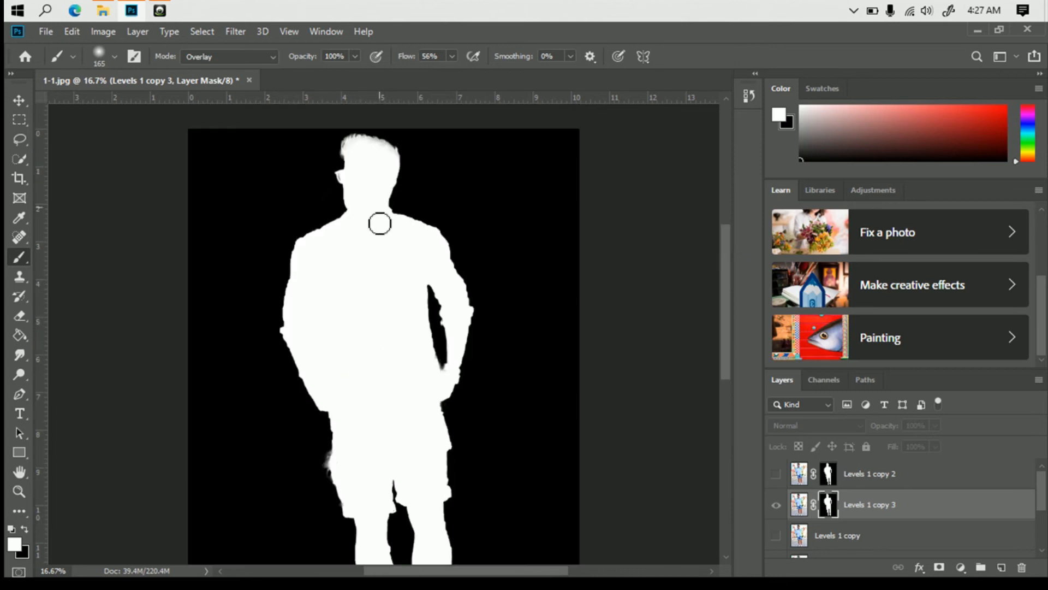
Return from the mask view to the colour image and inspect the cutout's torso at 25% zoom.
left_click(805, 508)
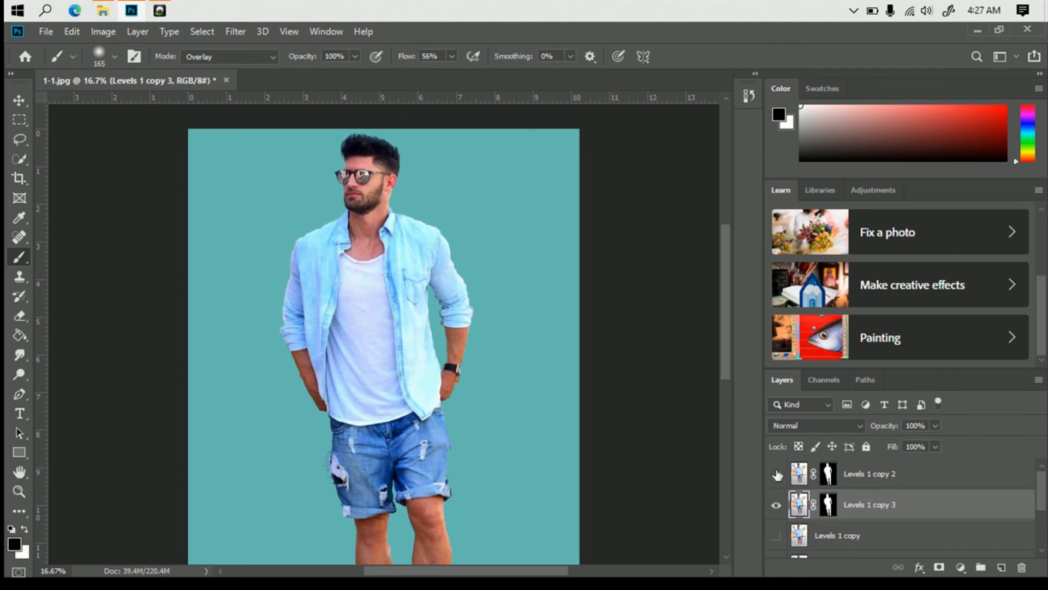
left_click_drag(728, 266, 699, 271)
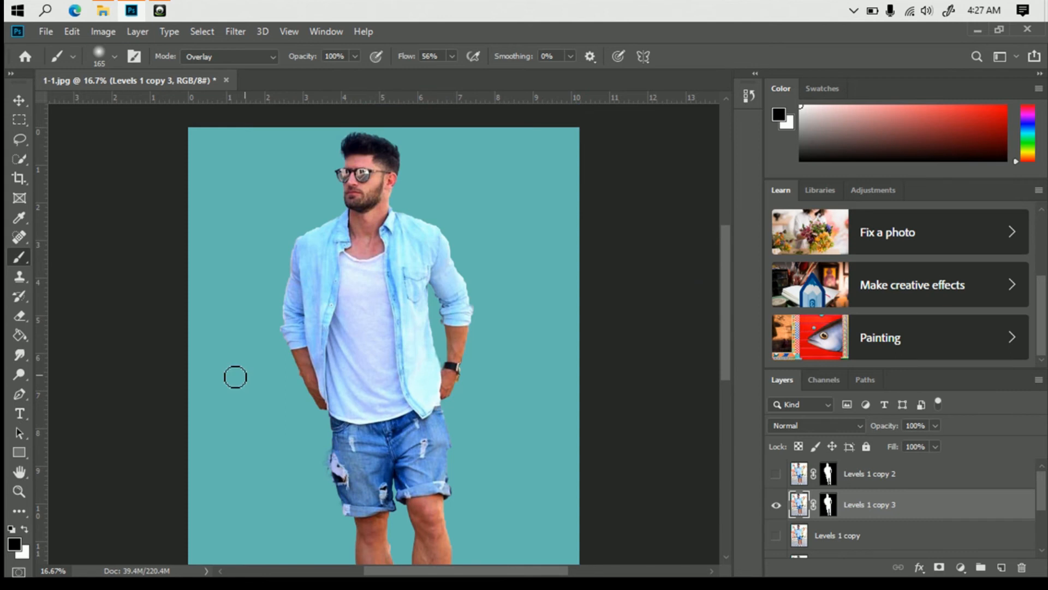
double_click(19, 491)
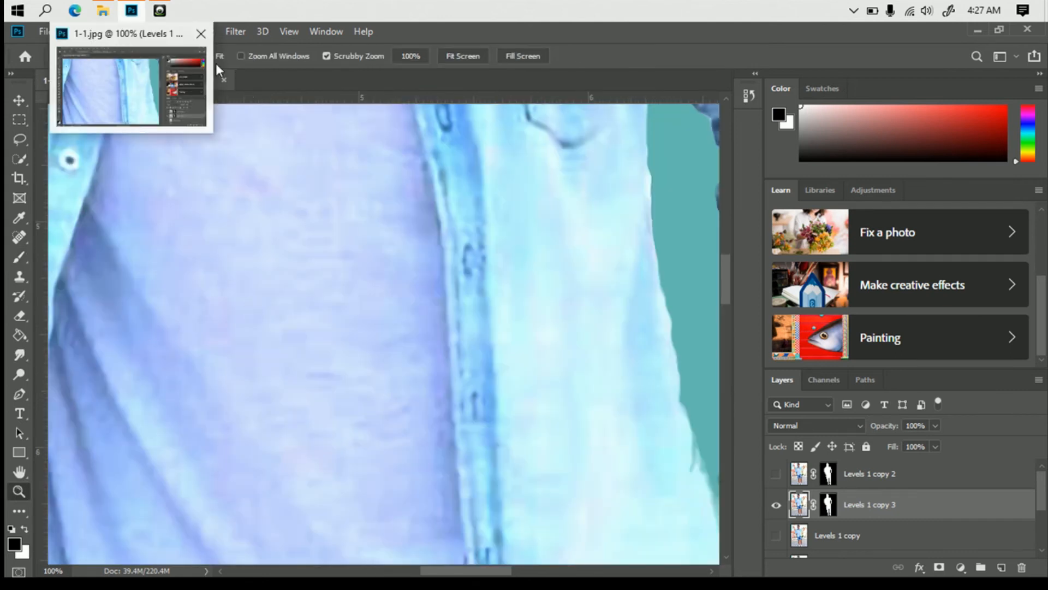
left_click(309, 246, "alt")
left_click(309, 246, "alt")
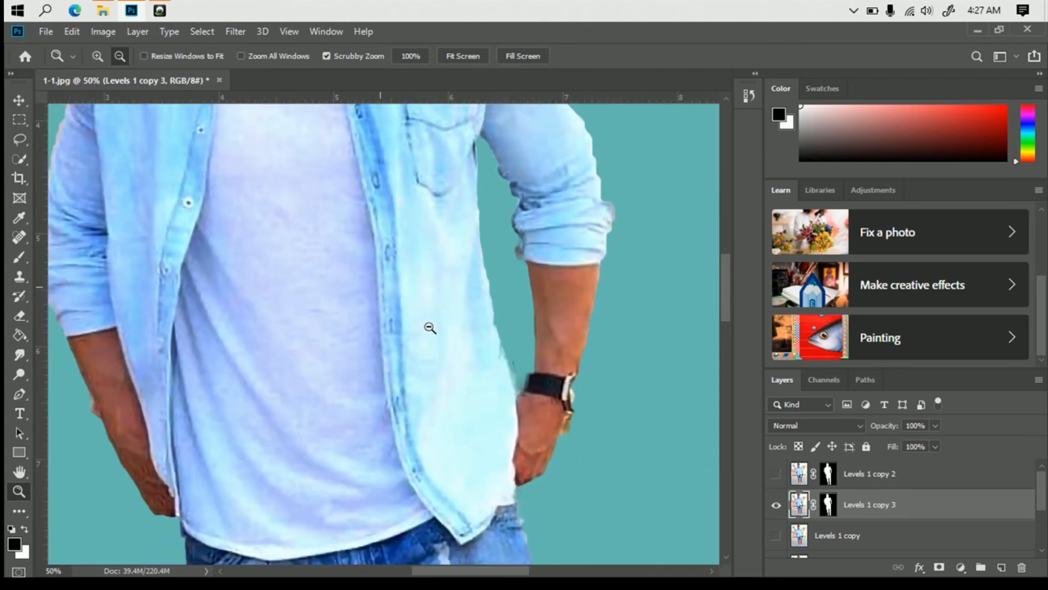
left_click(396, 307, "alt")
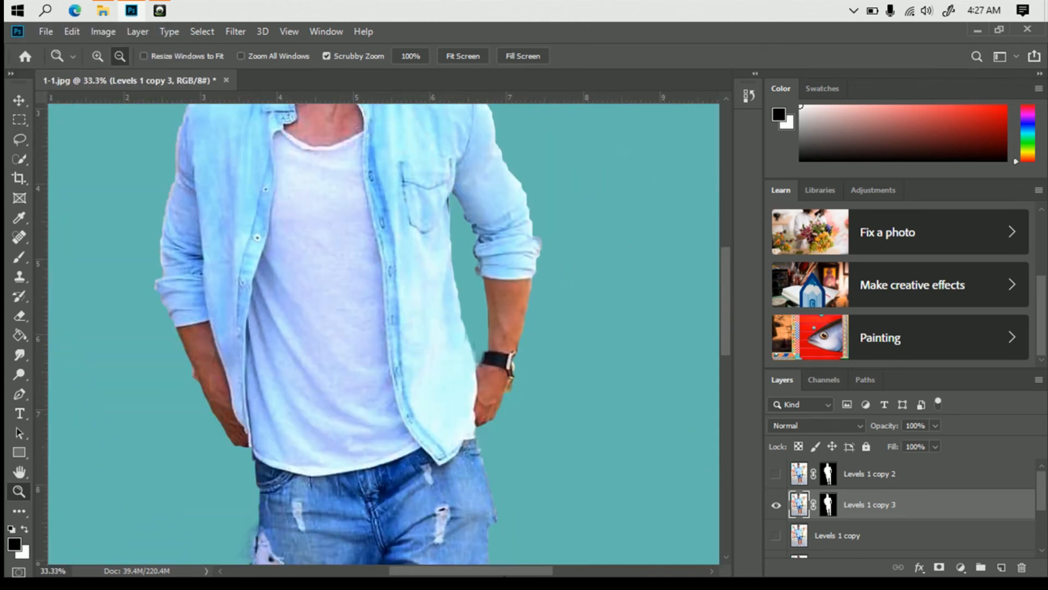
left_click_drag(498, 571, 455, 570)
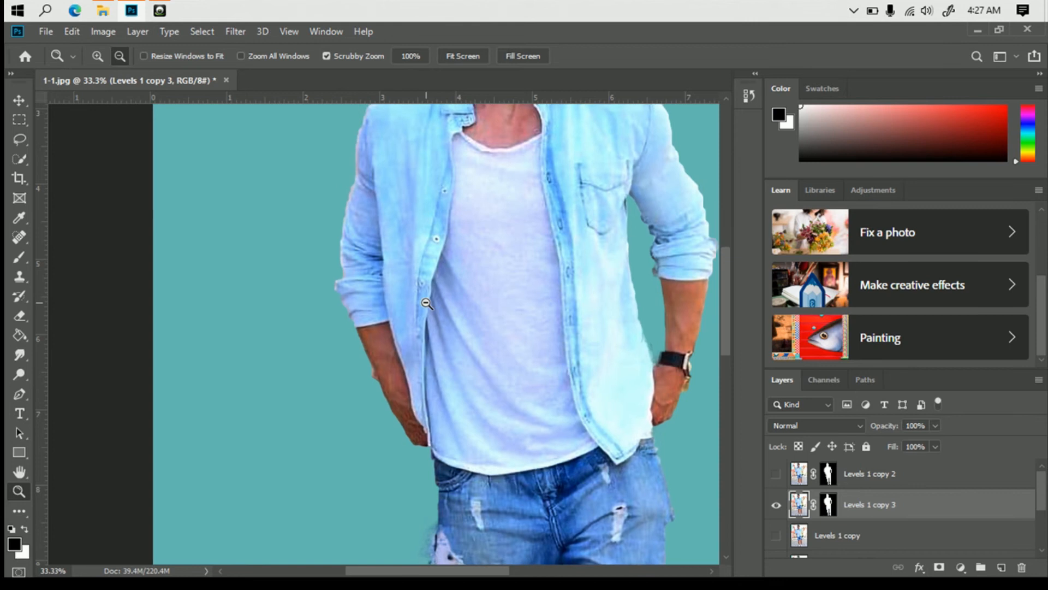
left_click(426, 304, "alt")
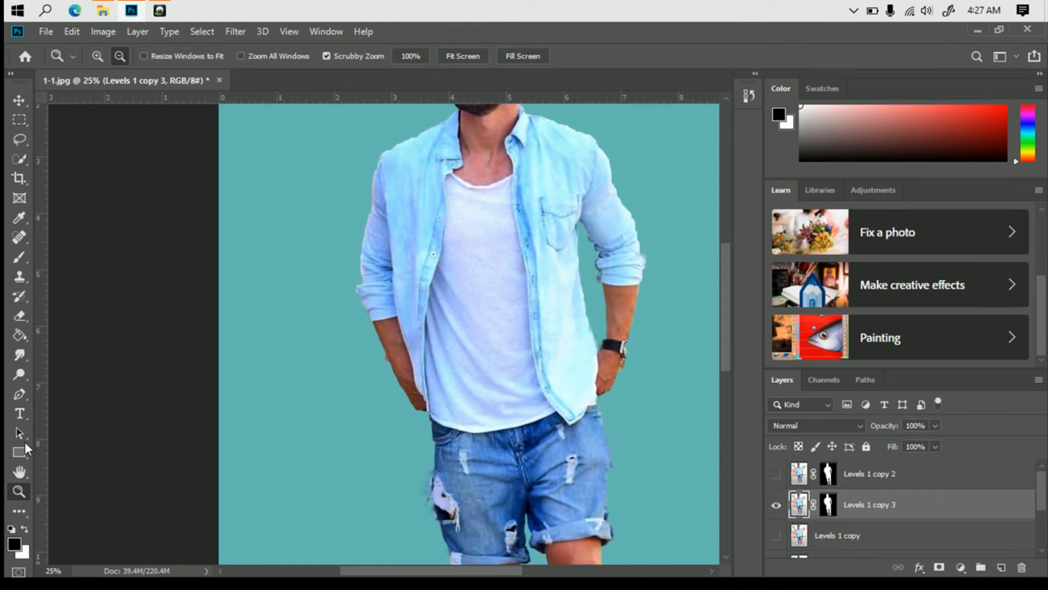
Set the brush to Normal mode and paint white on the Levels 1 copy 3 mask beside the forearm without the watch.
left_click(19, 258)
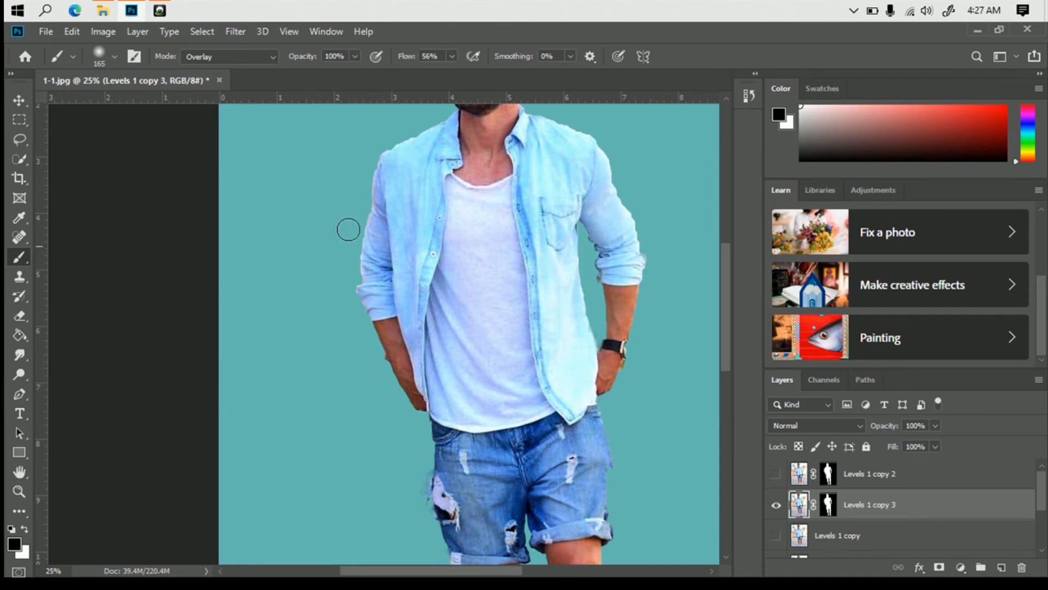
left_click(267, 56)
left_click(227, 71)
left_click(827, 507)
key("x")
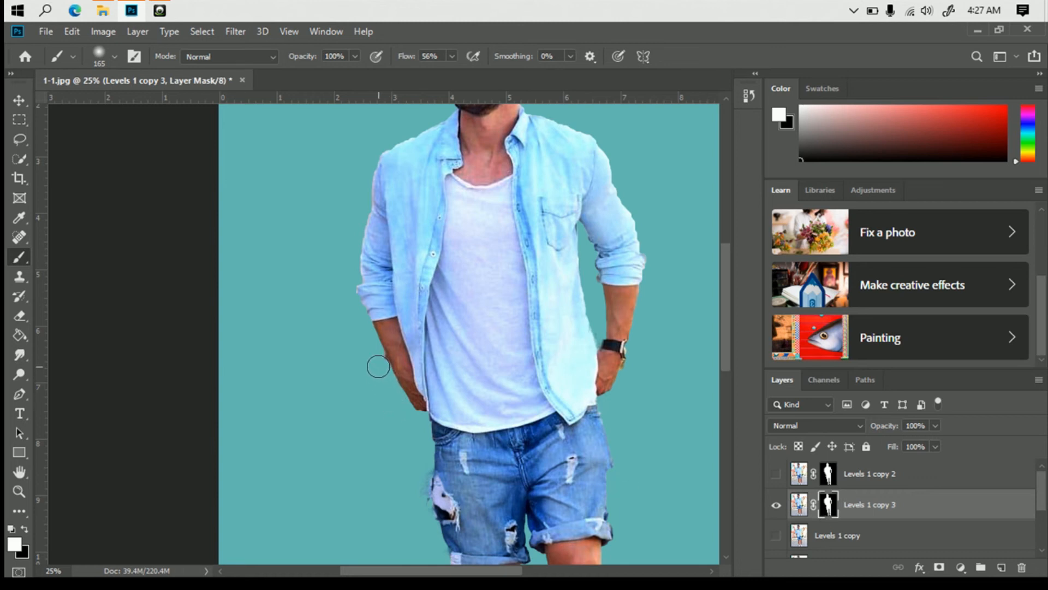
left_click(377, 364)
Paint black on the mask along the outer forearm edge and change the brush to hard round.
left_click(25, 529)
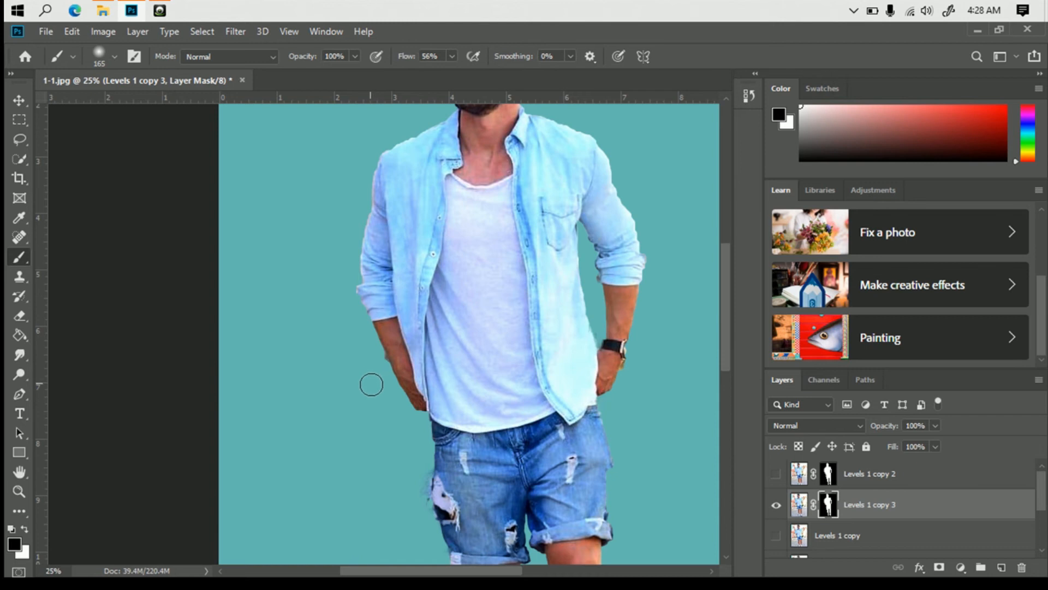
right_click(391, 347)
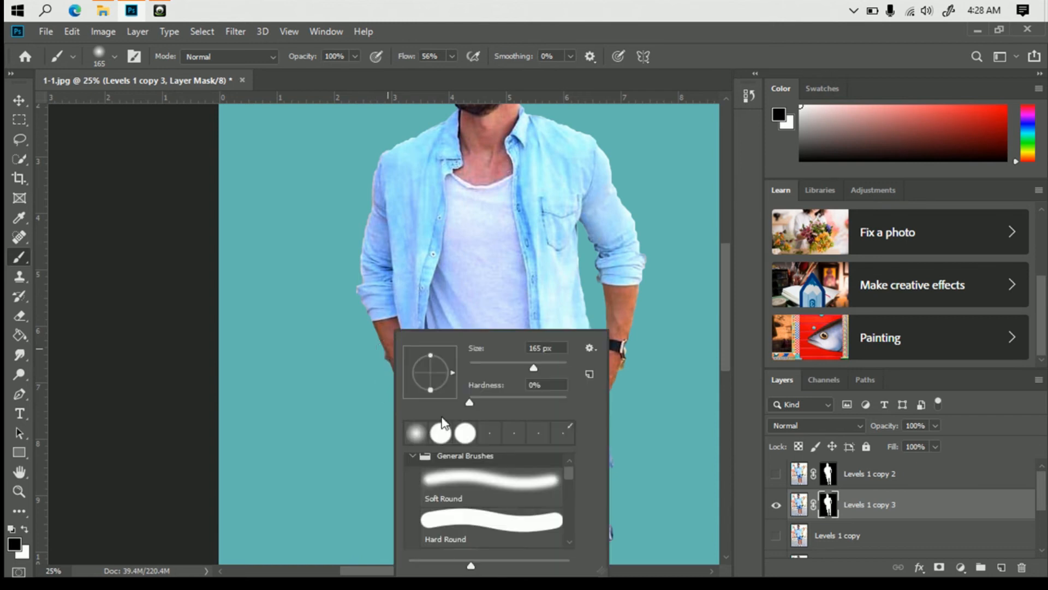
left_click(465, 433)
left_click(240, 299)
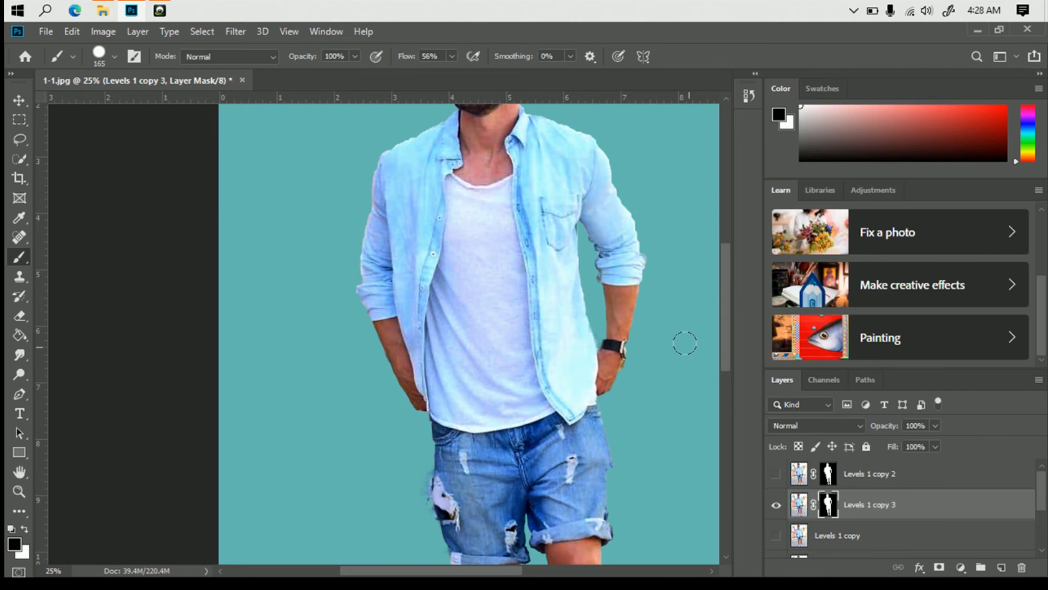
Hide the stray bit at the inner calf on the mask with a black 80 px hard brush.
left_click_drag(727, 281, 725, 363)
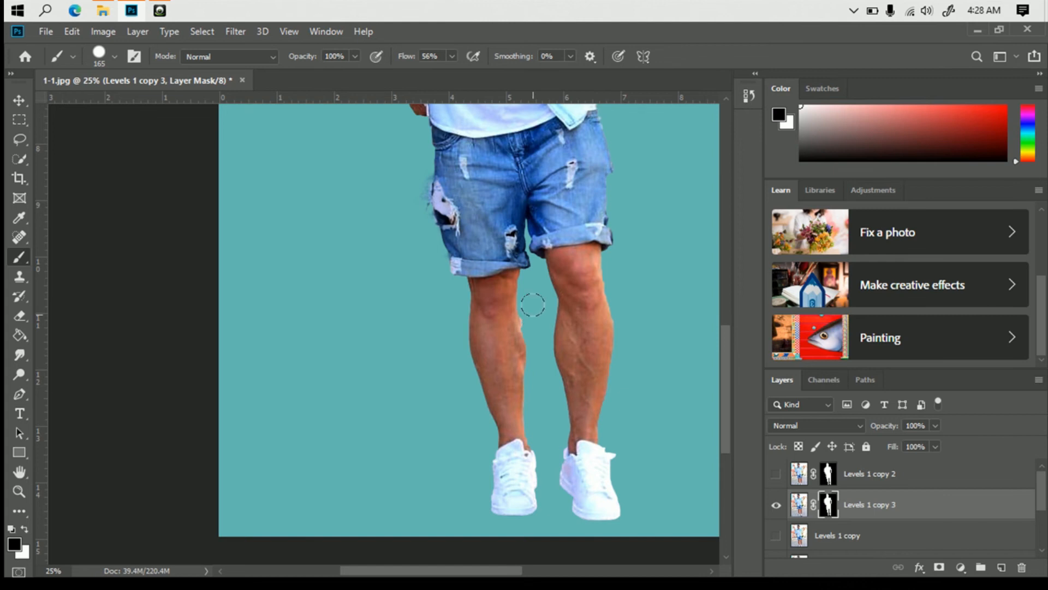
right_click(660, 254)
left_click(783, 293)
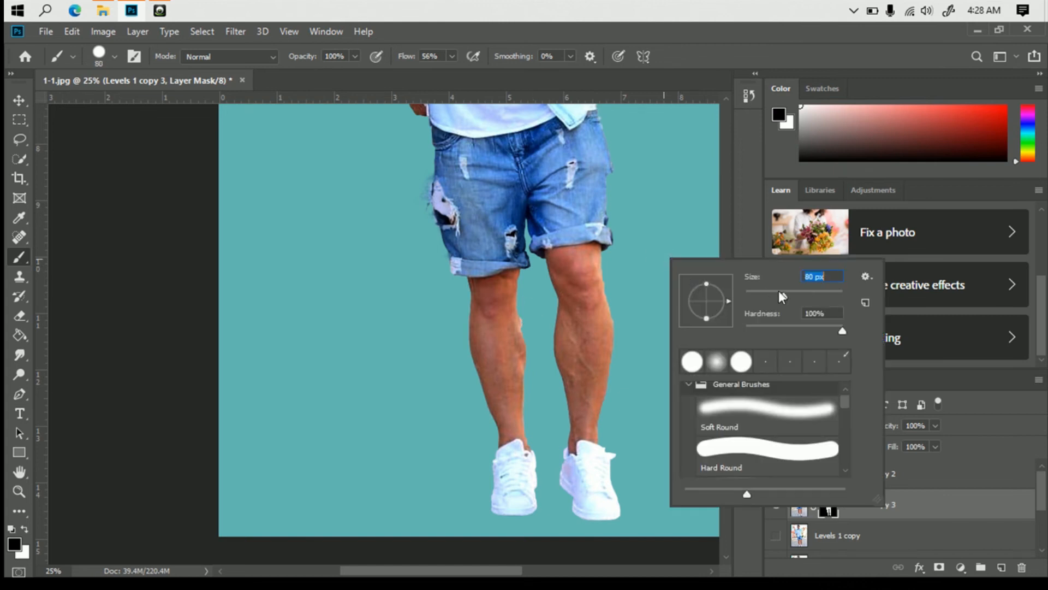
left_click(531, 323)
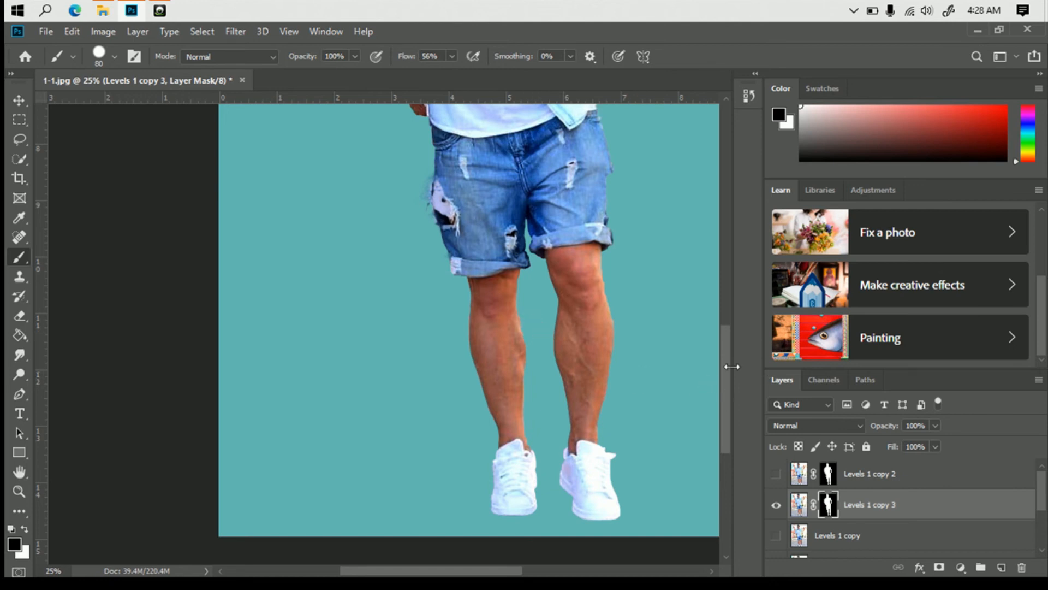
Touch up the mask along the shirt's shoulder and sleeve in white with a 171 px hard brush.
mouse_move(721, 348)
left_mouse_down()
mouse_move(732, 297)
mouse_move(721, 213)
left_mouse_up()
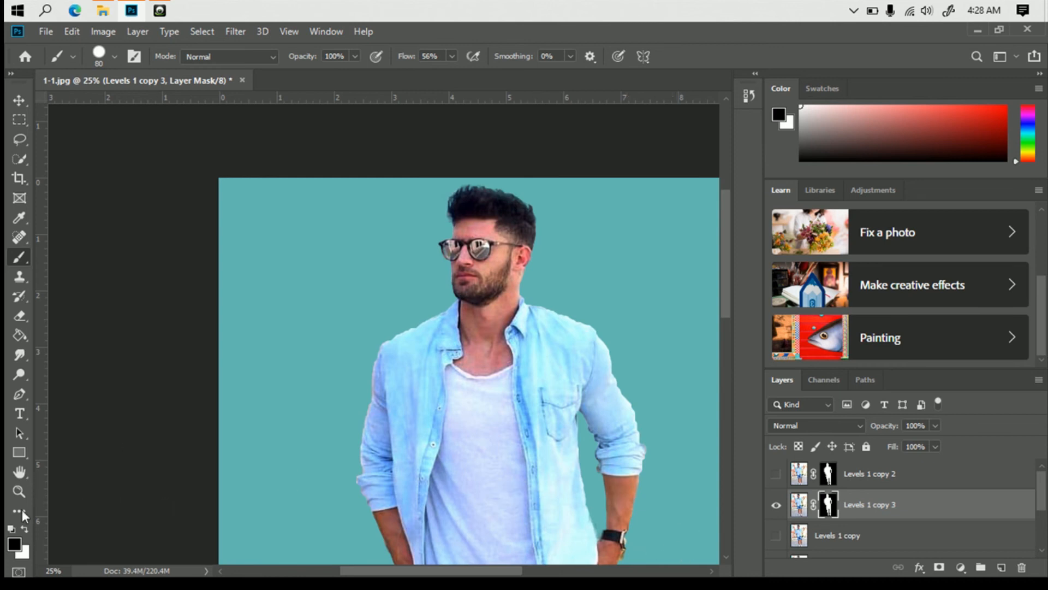
left_click(23, 527)
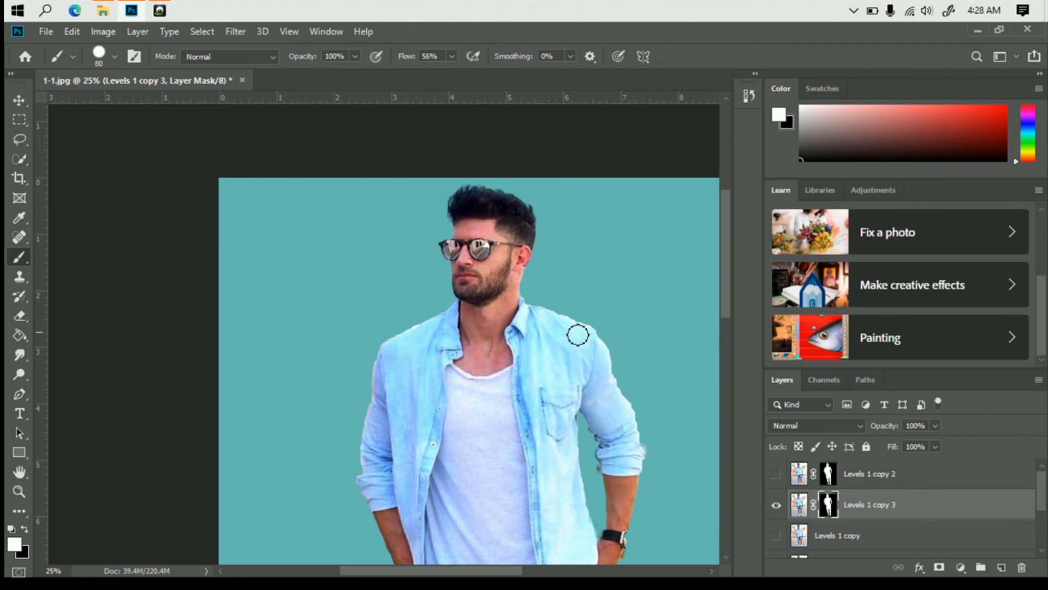
right_click(554, 323)
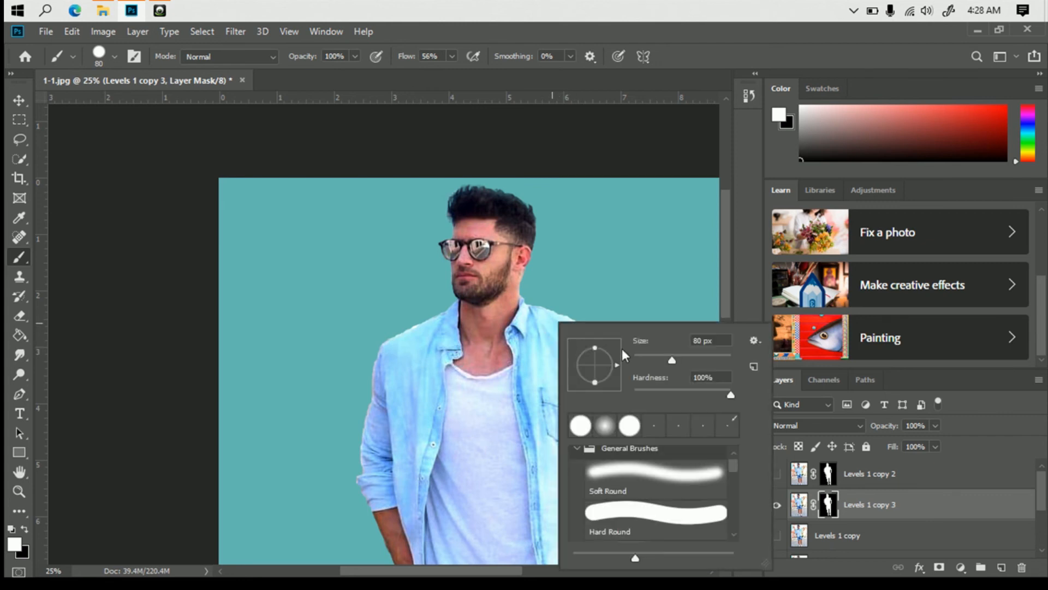
left_click(681, 359)
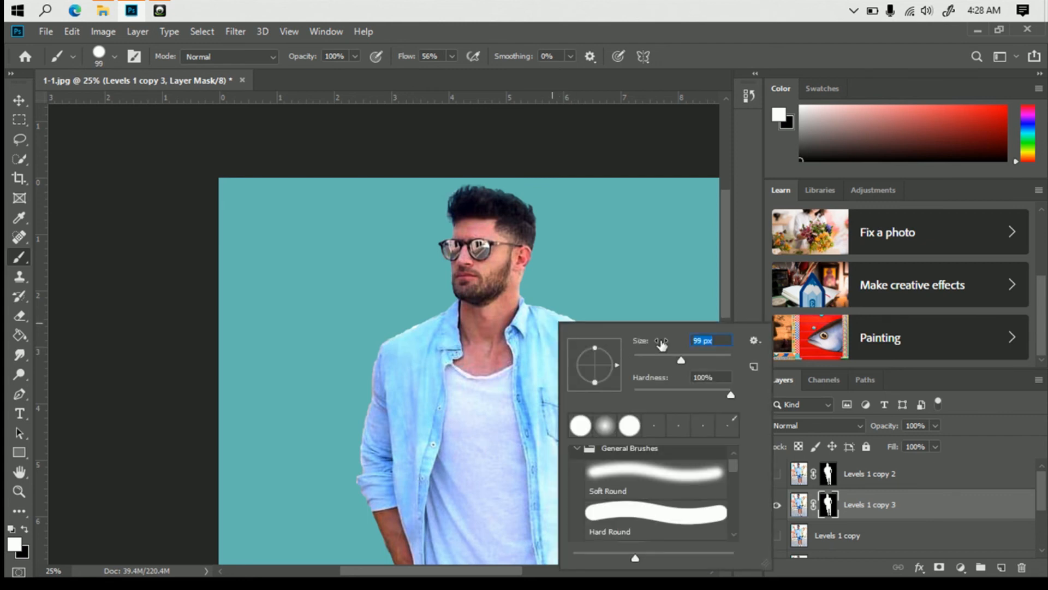
left_click(700, 356)
left_click(615, 116)
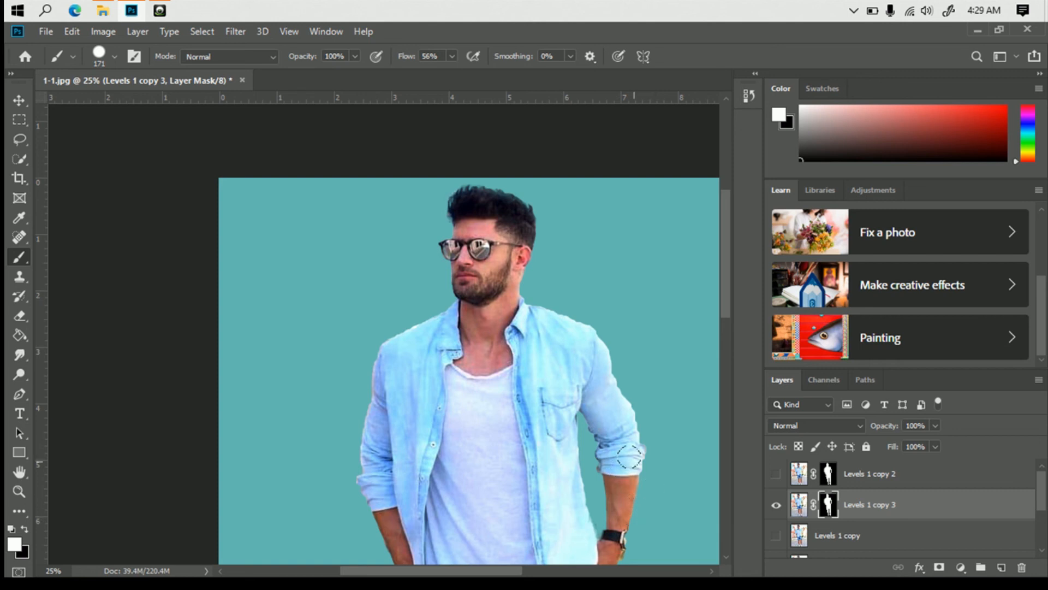
Reduce the hard round brush size to 111 px.
right_click(628, 451)
left_click_drag(776, 367, 761, 366)
key("Return")
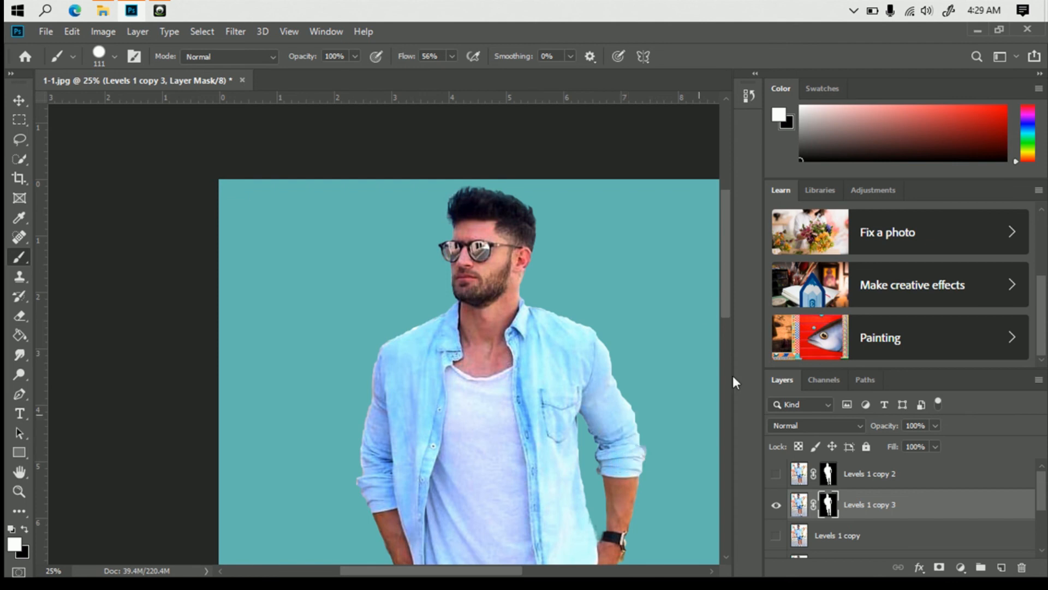
Examine the cutout from head to shoes, up close and as a whole, for leftover flaws along its edges.
left_click_drag(726, 303, 728, 355)
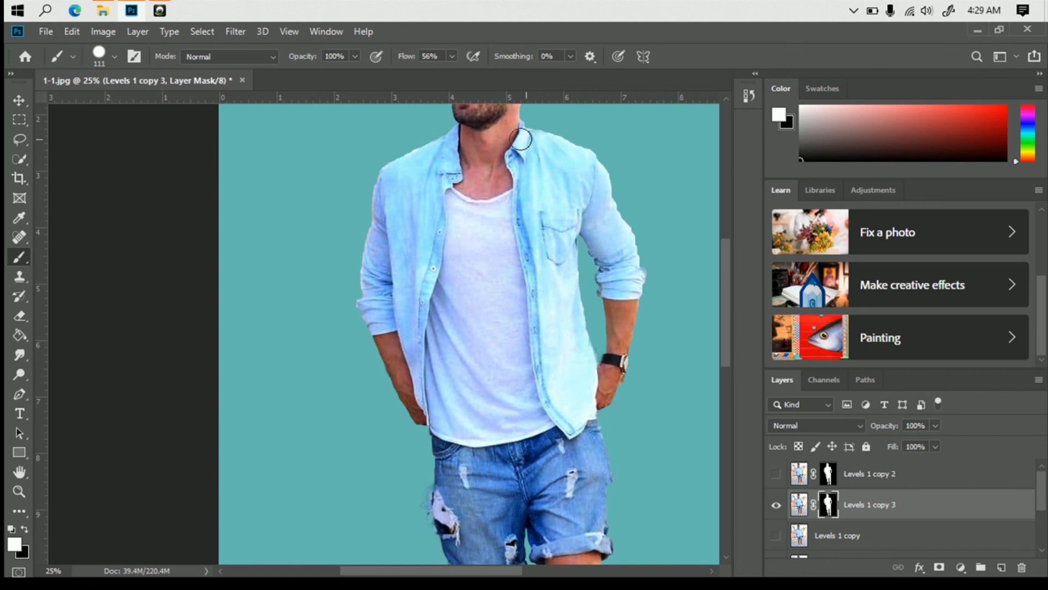
scroll(731, 262, "up", 3)
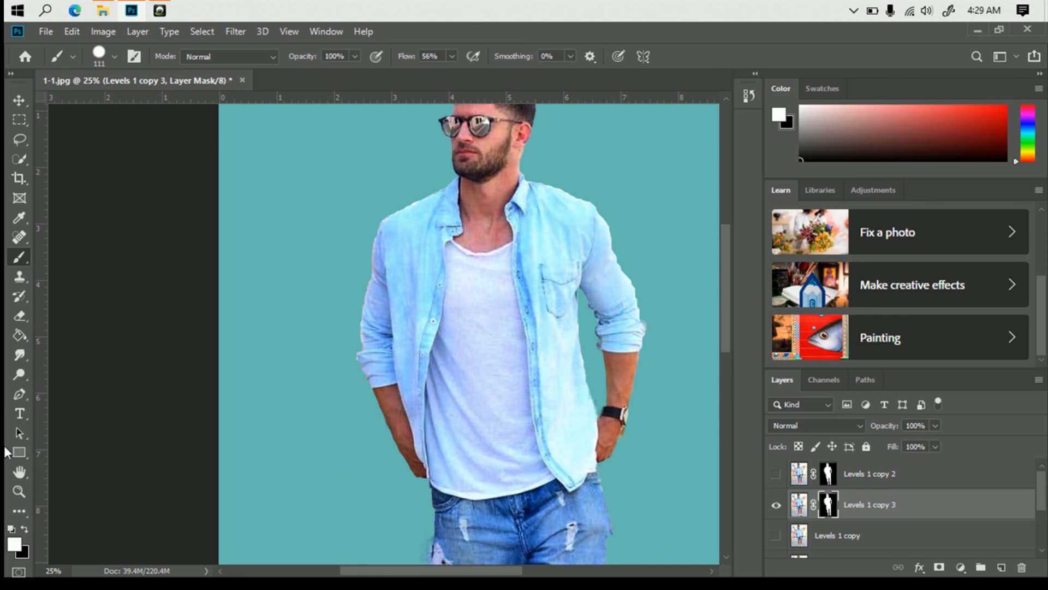
left_click(24, 491)
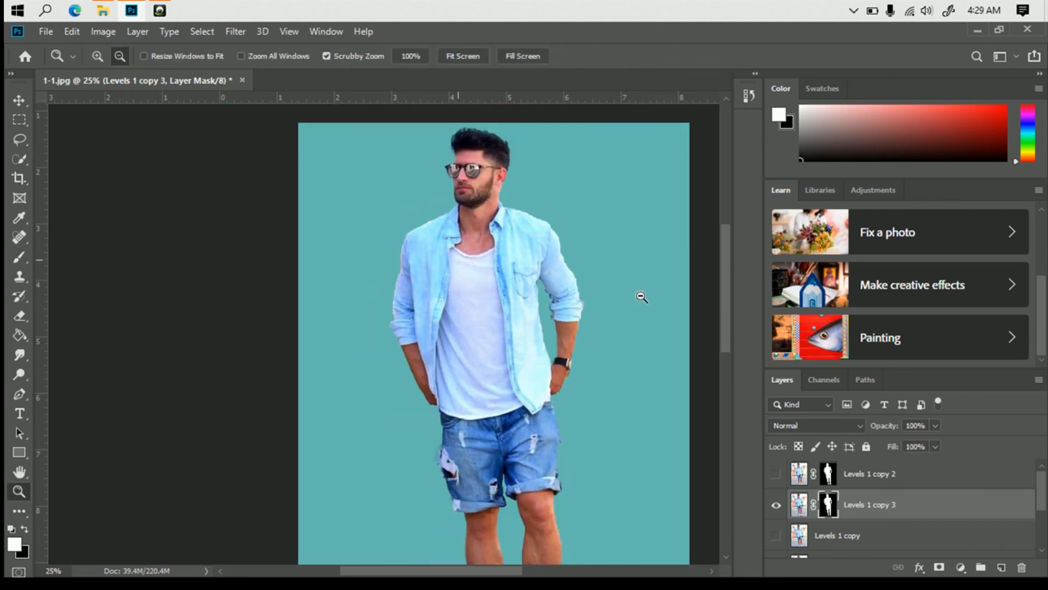
left_click(459, 260, "alt")
left_click_drag(722, 251, 721, 300)
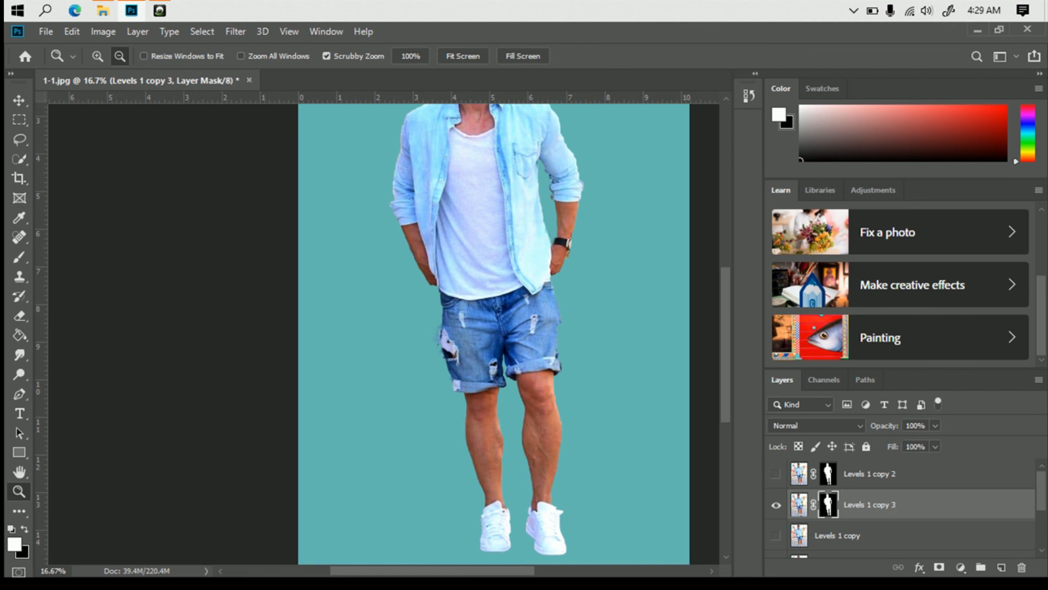
left_click_drag(482, 574, 495, 574)
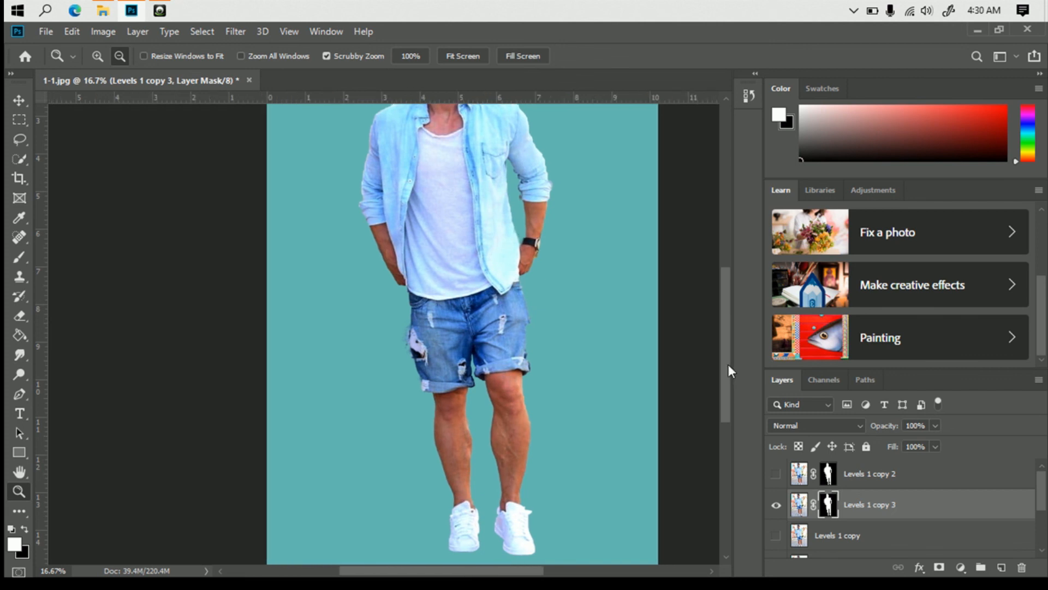
left_click_drag(729, 365, 732, 318)
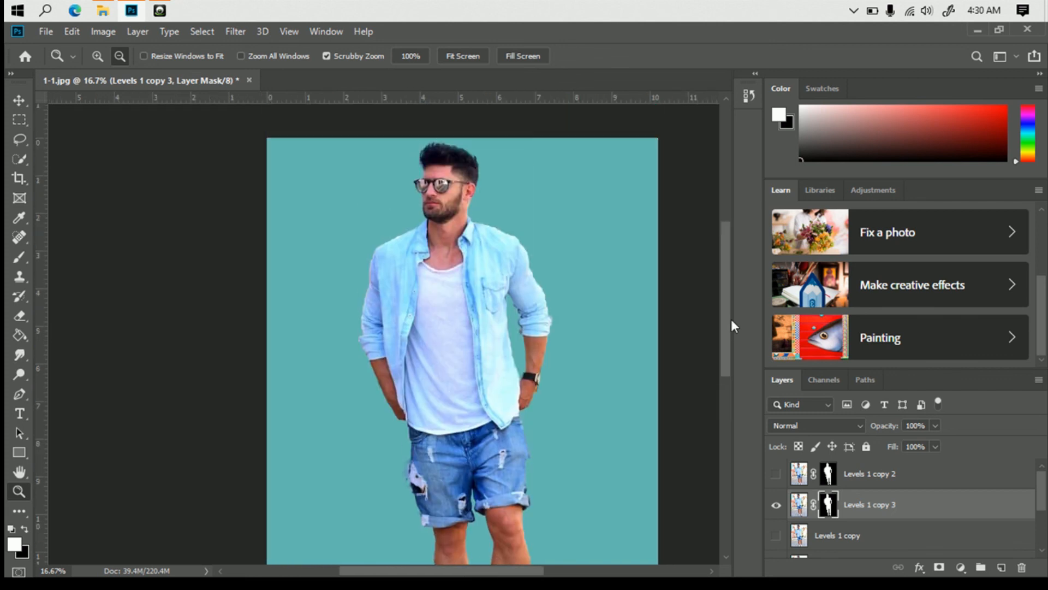
left_click(565, 439)
left_click_drag(414, 573, 389, 572)
left_click(396, 562)
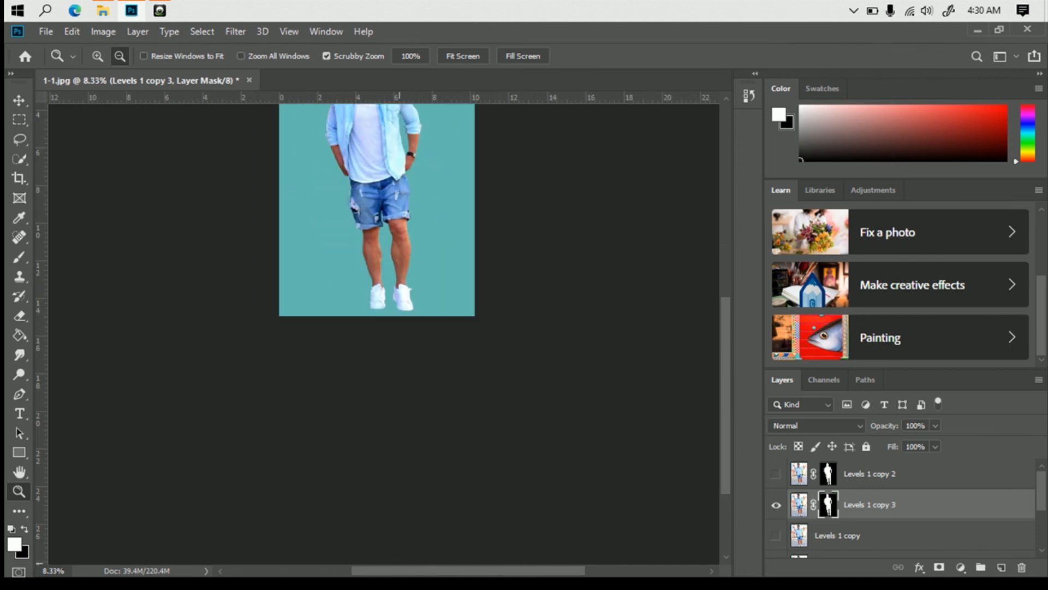
left_click(97, 56)
left_click(279, 178)
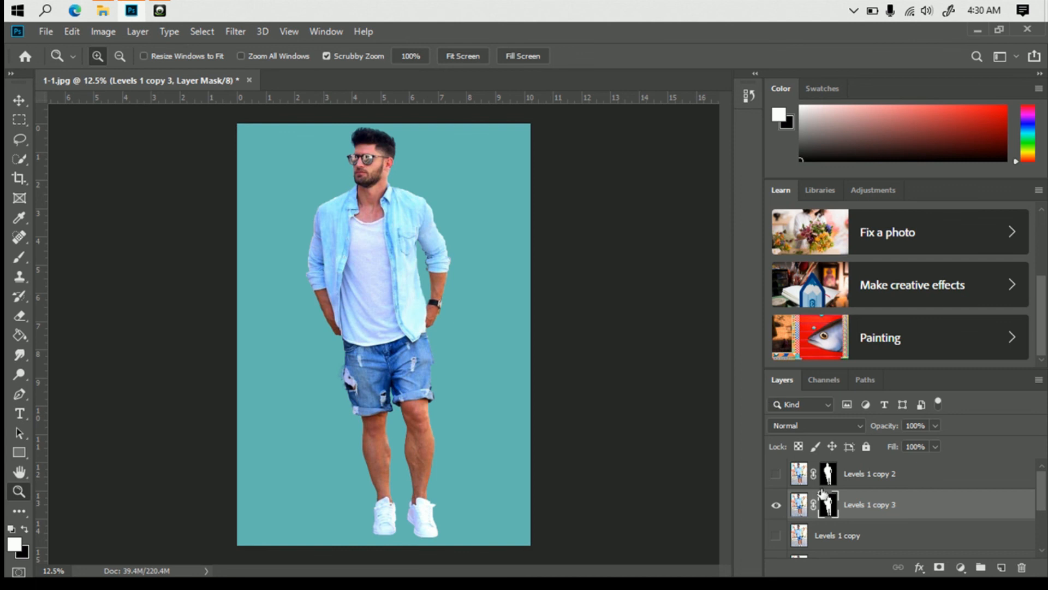
Open the Color Fill 1 layer's solid color for editing and try a bright cyan, 30d9d3.
scroll(937, 483, "down", 2)
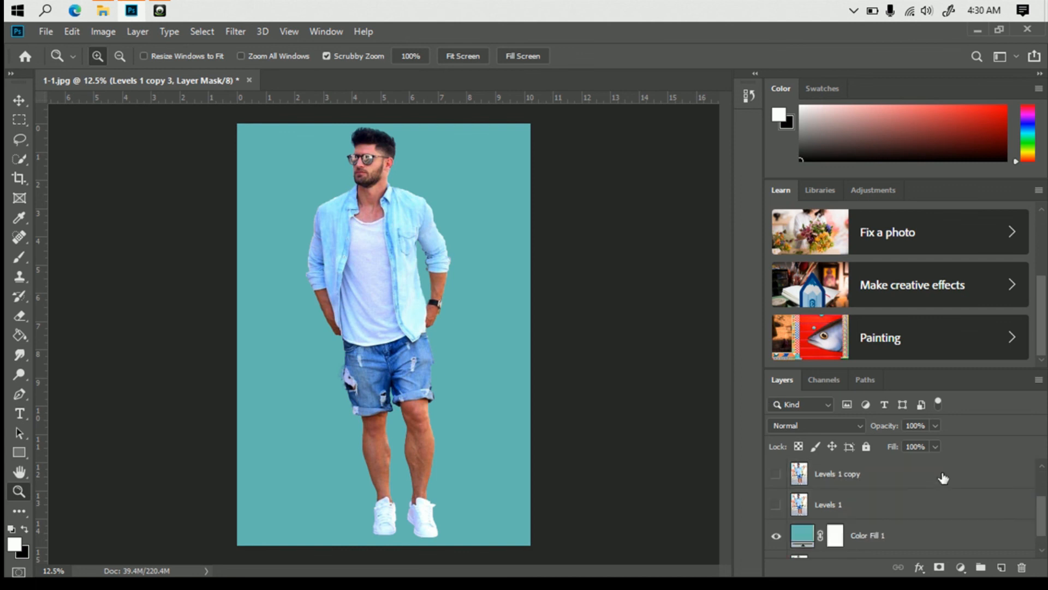
left_click(801, 540)
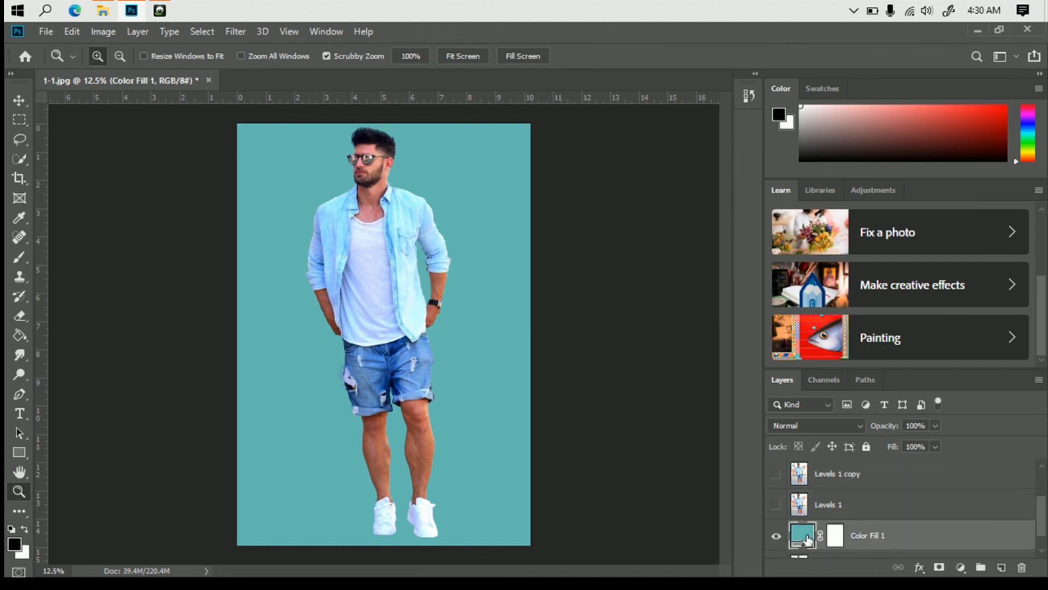
double_click(807, 535)
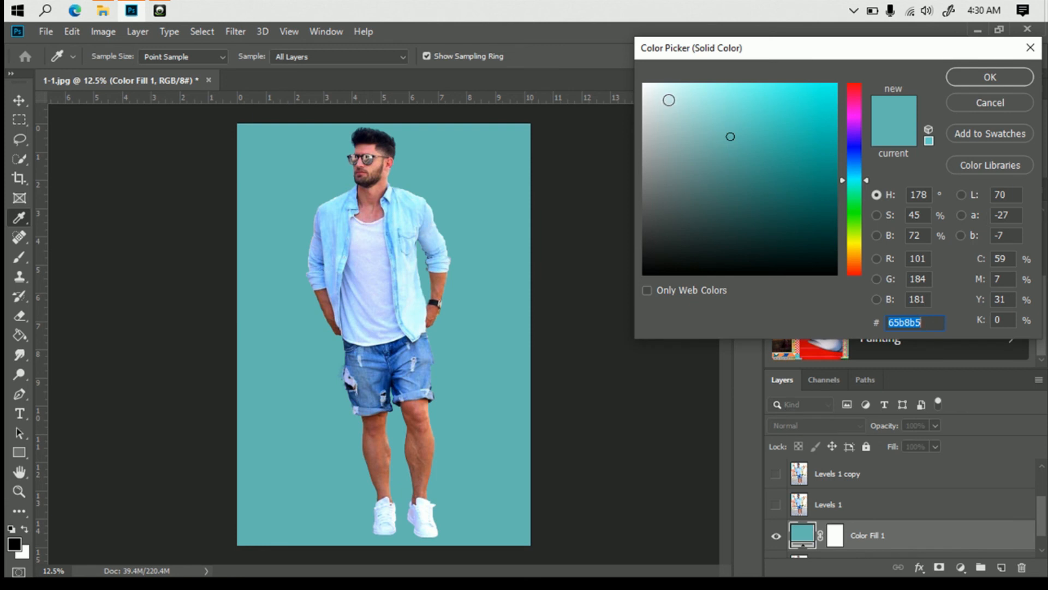
left_click(651, 91)
mouse_move(785, 138)
left_mouse_down()
mouse_move(772, 133)
mouse_move(770, 110)
mouse_move(794, 112)
left_mouse_up()
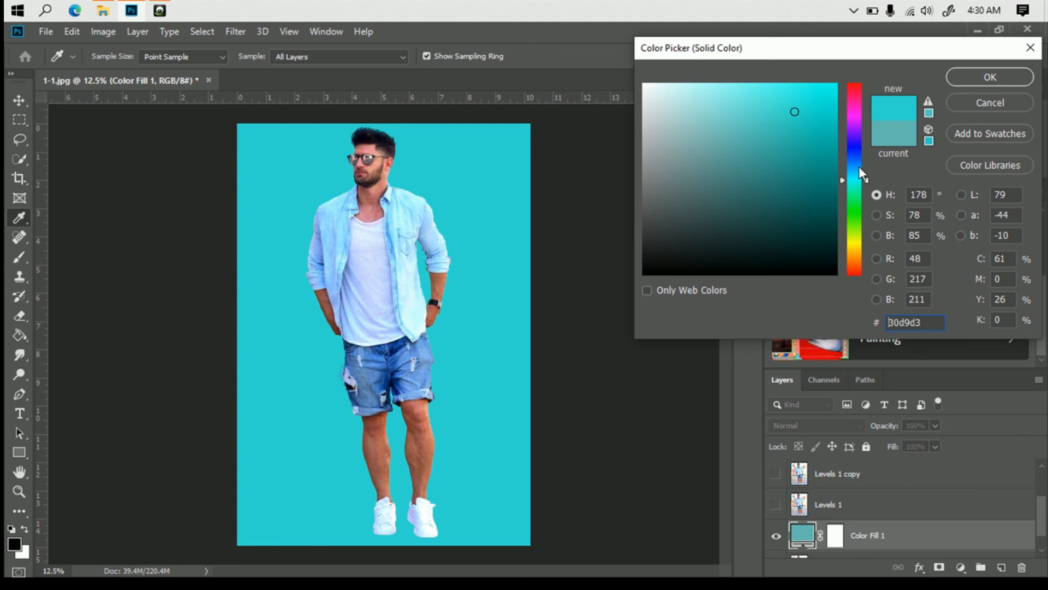
Try a strong blue, 1681c4, and a soft yellow, dee269, as the background fill color.
left_click(860, 167)
mouse_move(803, 145)
left_mouse_down()
mouse_move(784, 131)
mouse_move(769, 140)
mouse_move(791, 150)
mouse_move(815, 127)
left_mouse_up()
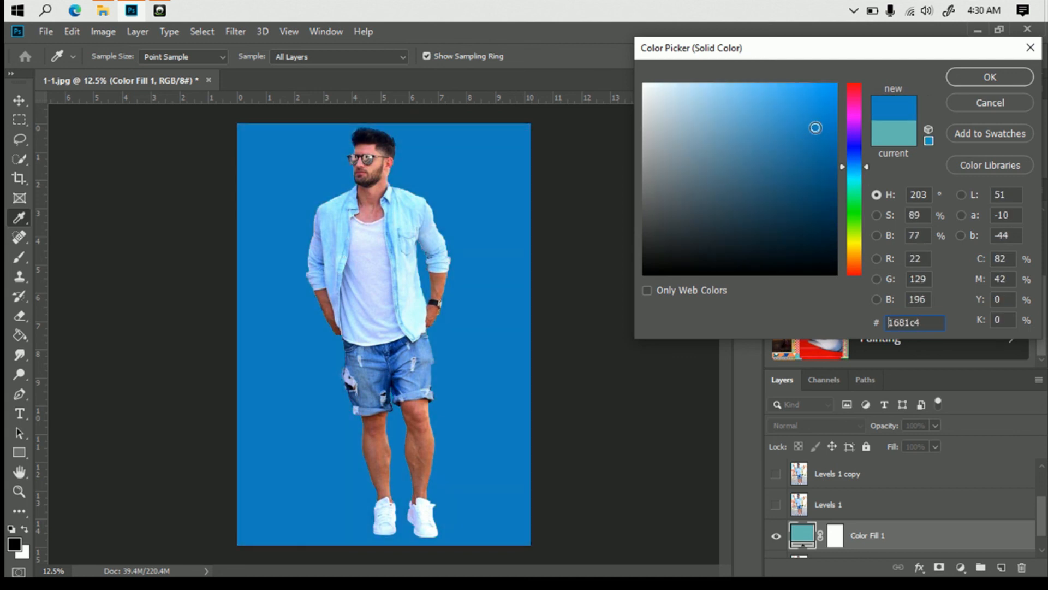
left_click(856, 242)
mouse_move(763, 124)
left_mouse_down()
mouse_move(763, 100)
mouse_move(802, 96)
mouse_move(768, 115)
mouse_move(770, 151)
mouse_move(747, 105)
left_mouse_up()
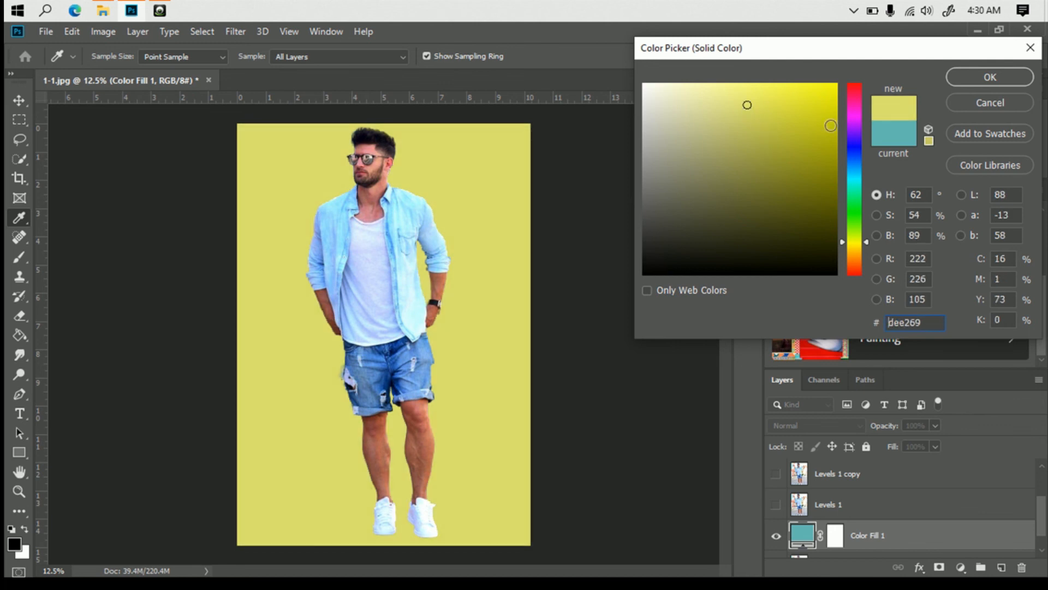
Set the Color Fill 1 background to light aqua, 83e1e4, and accept the color.
left_click(854, 179)
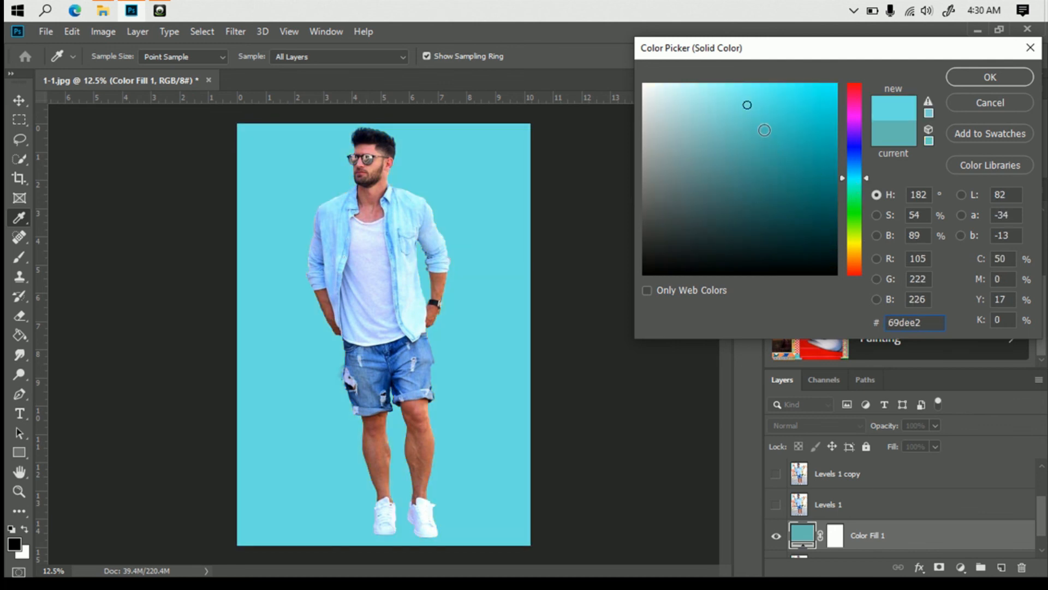
left_click(765, 124)
left_click_drag(734, 126, 725, 103)
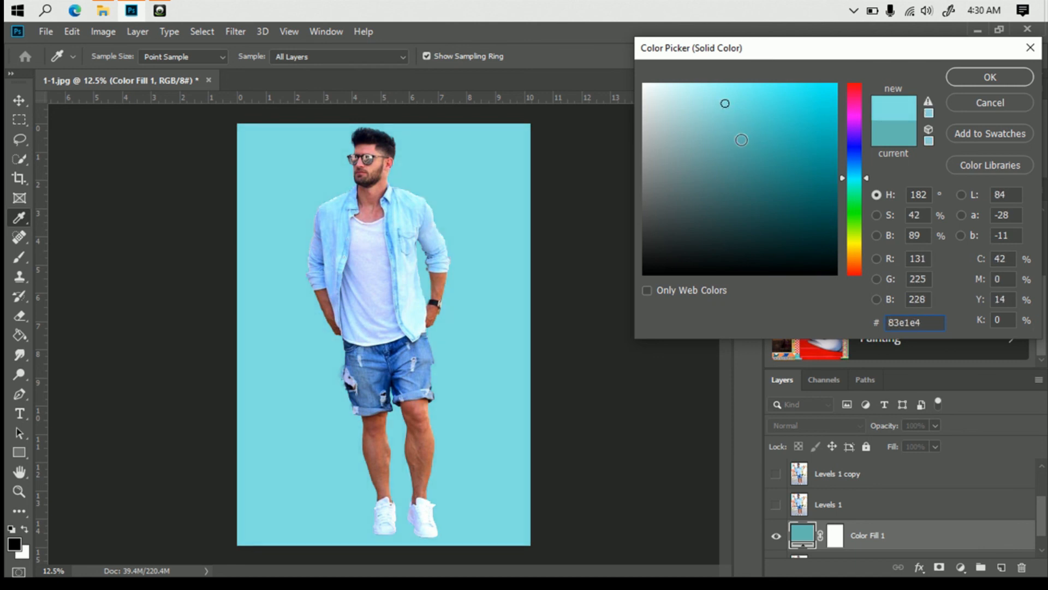
left_click(971, 81)
key("z")
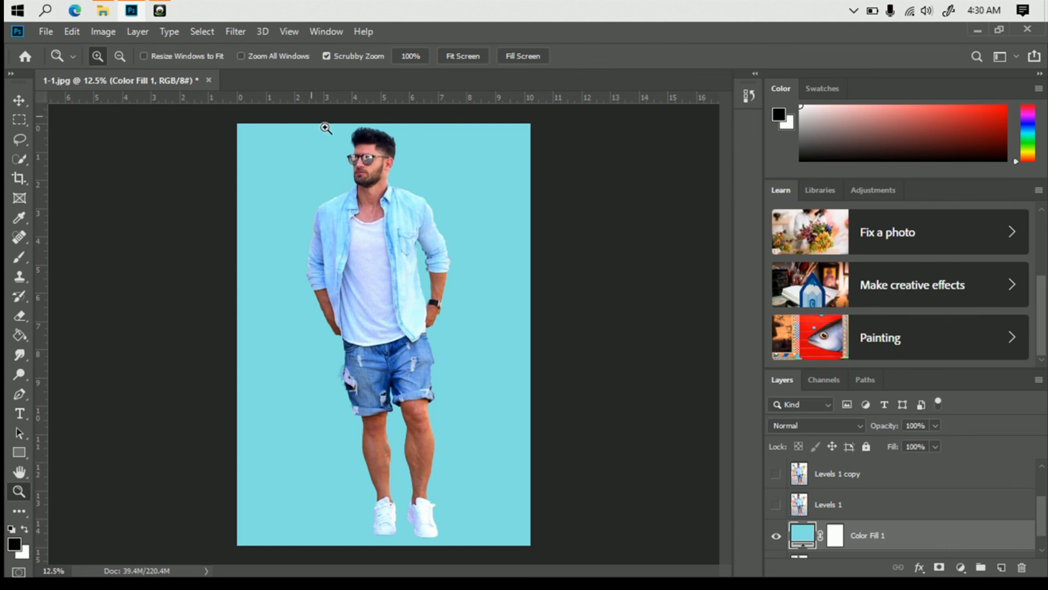
left_click(159, 10)
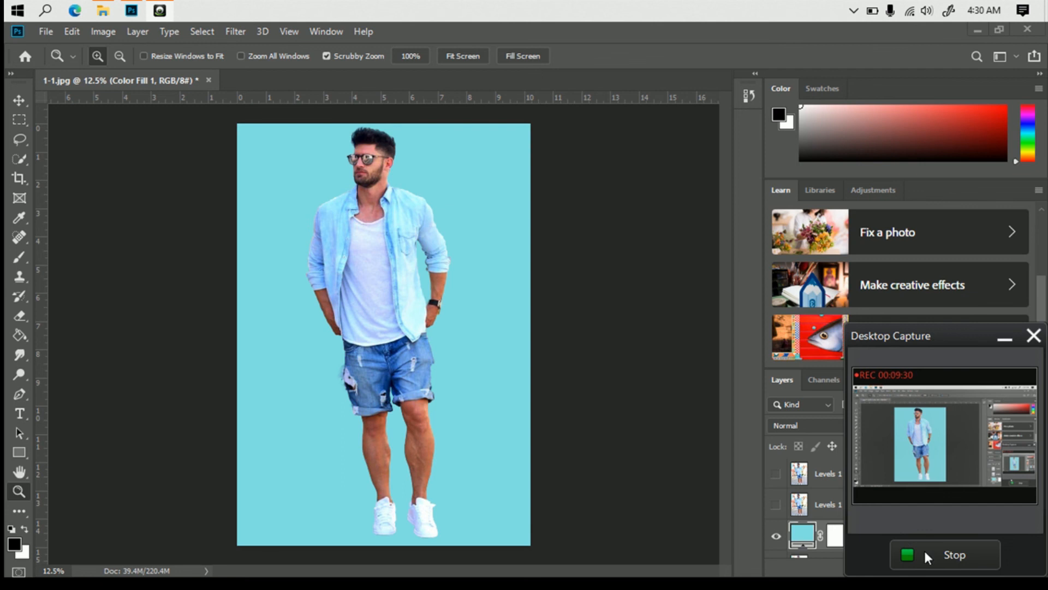